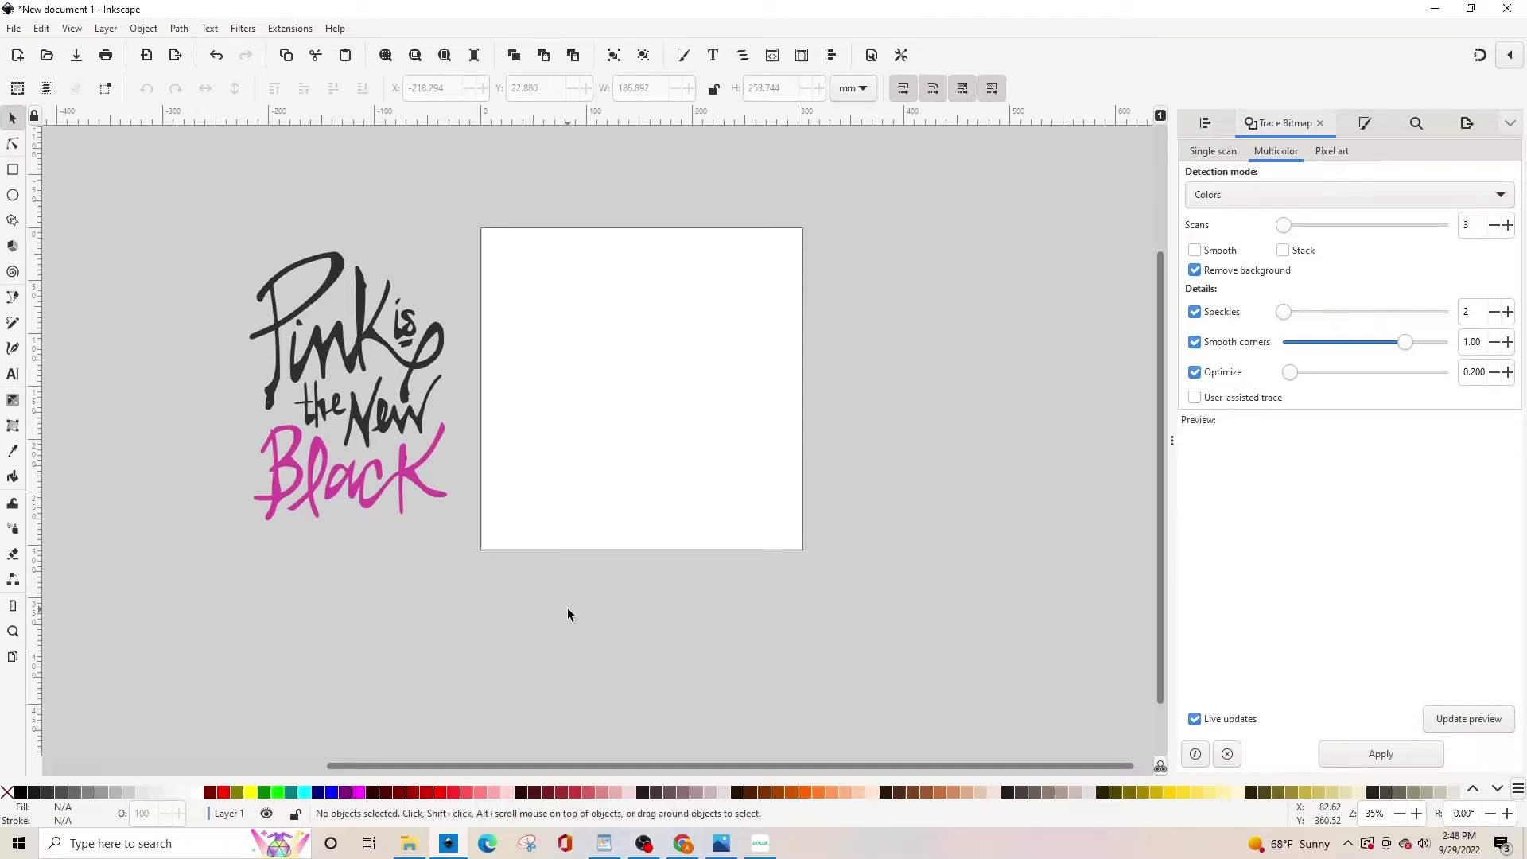
- Paste the 'Pink is the New Black' image onto the page, position it, and open Trace Bitmap
right_click(596, 355)
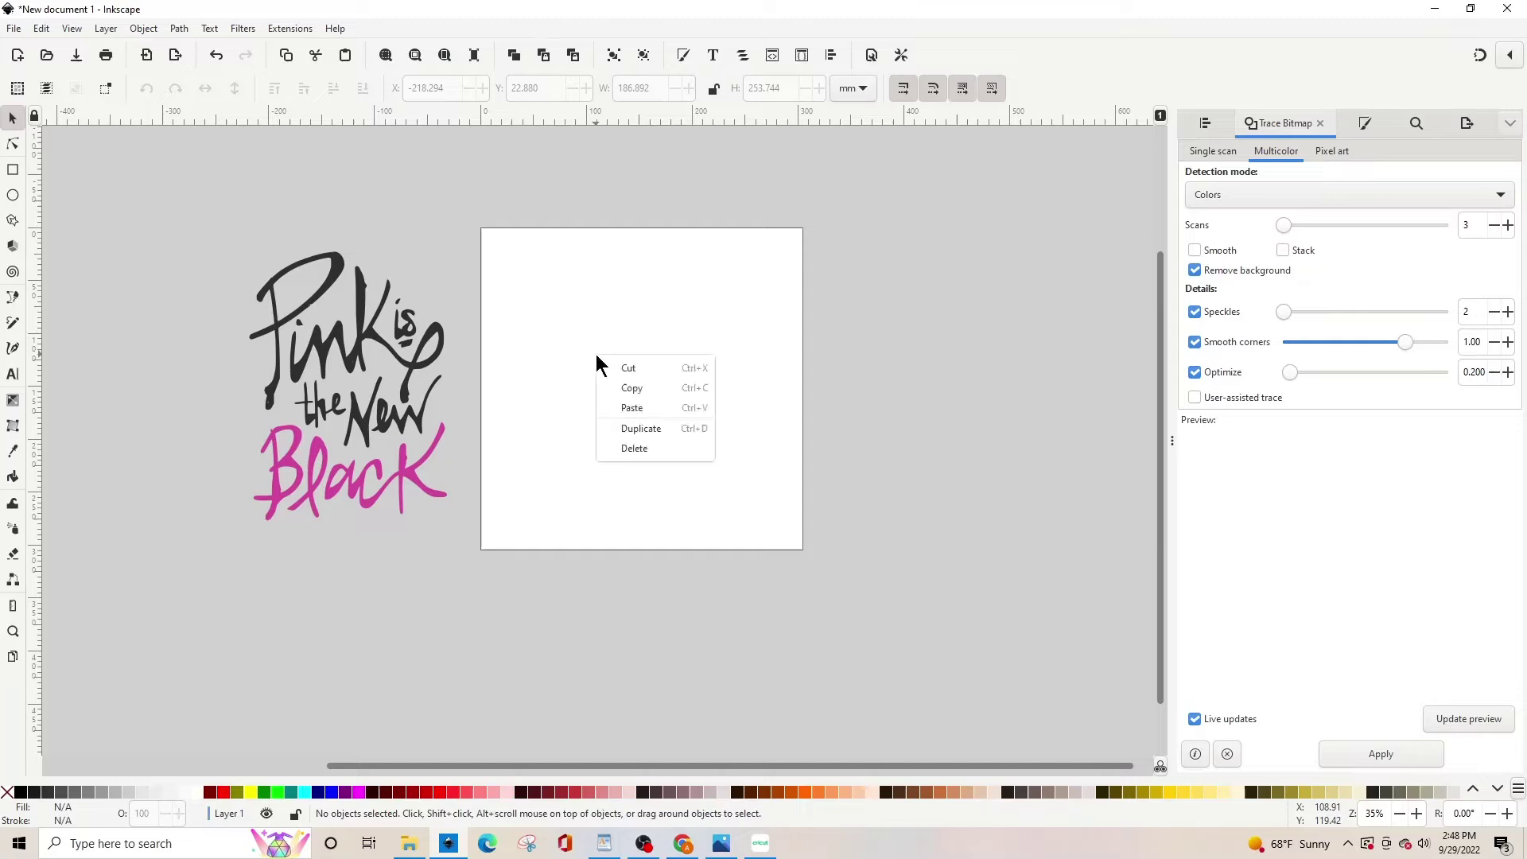
click(628, 407)
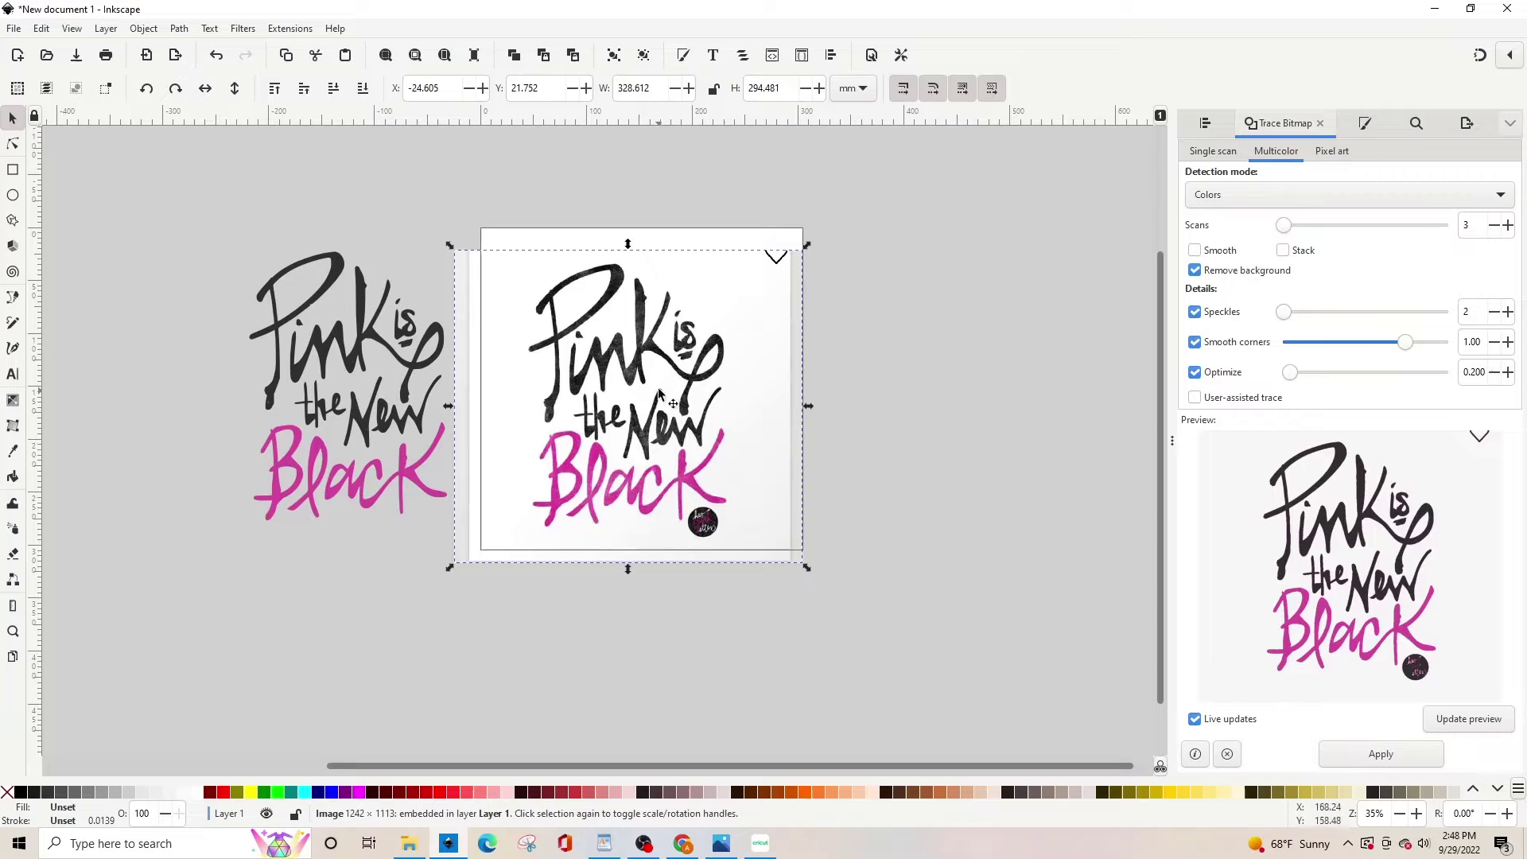
drag(658, 392, 678, 376)
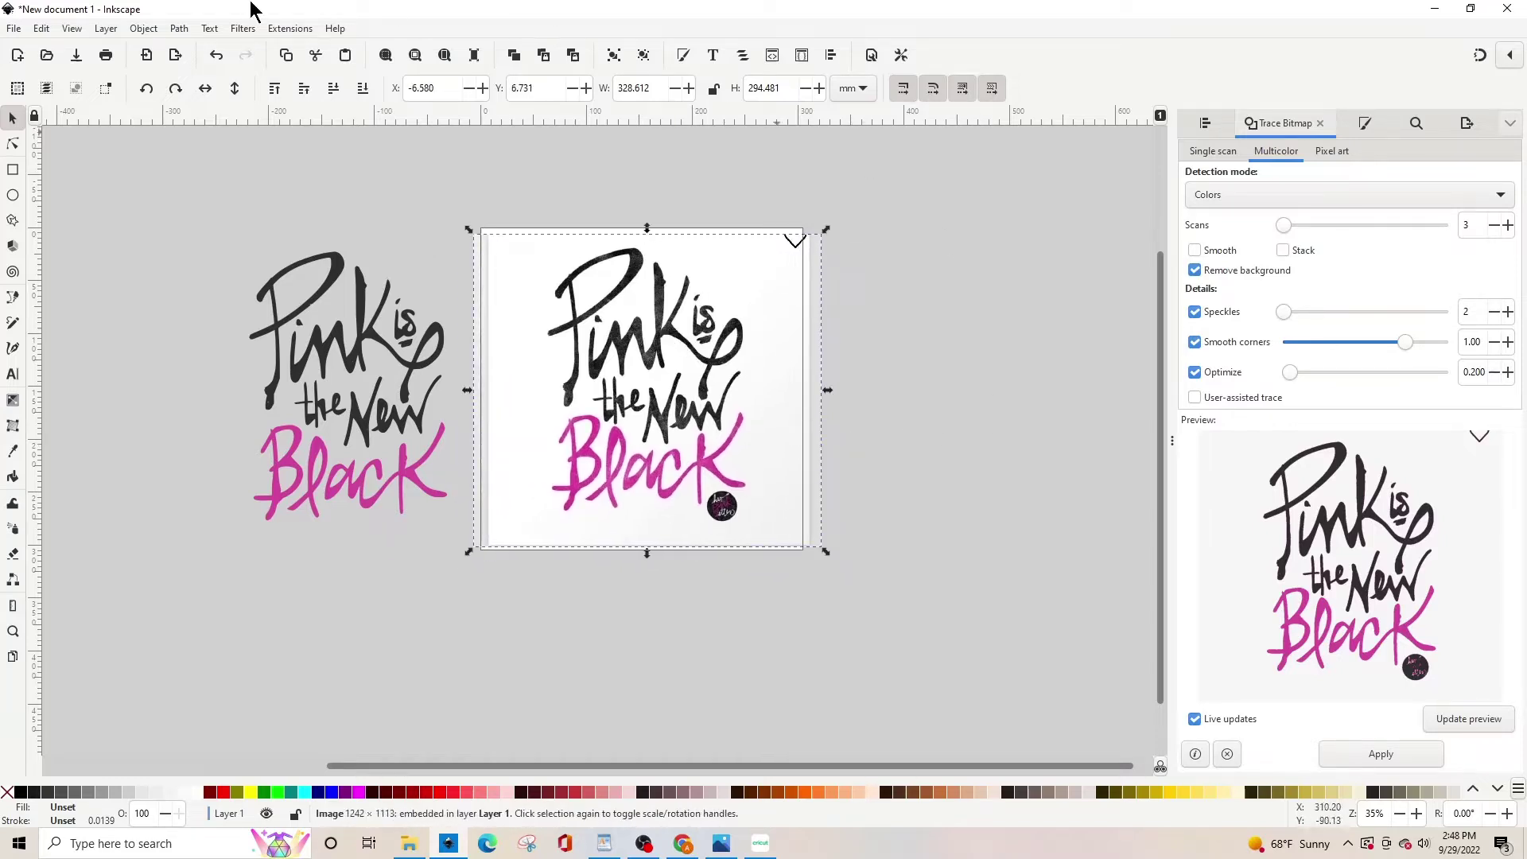
click(181, 29)
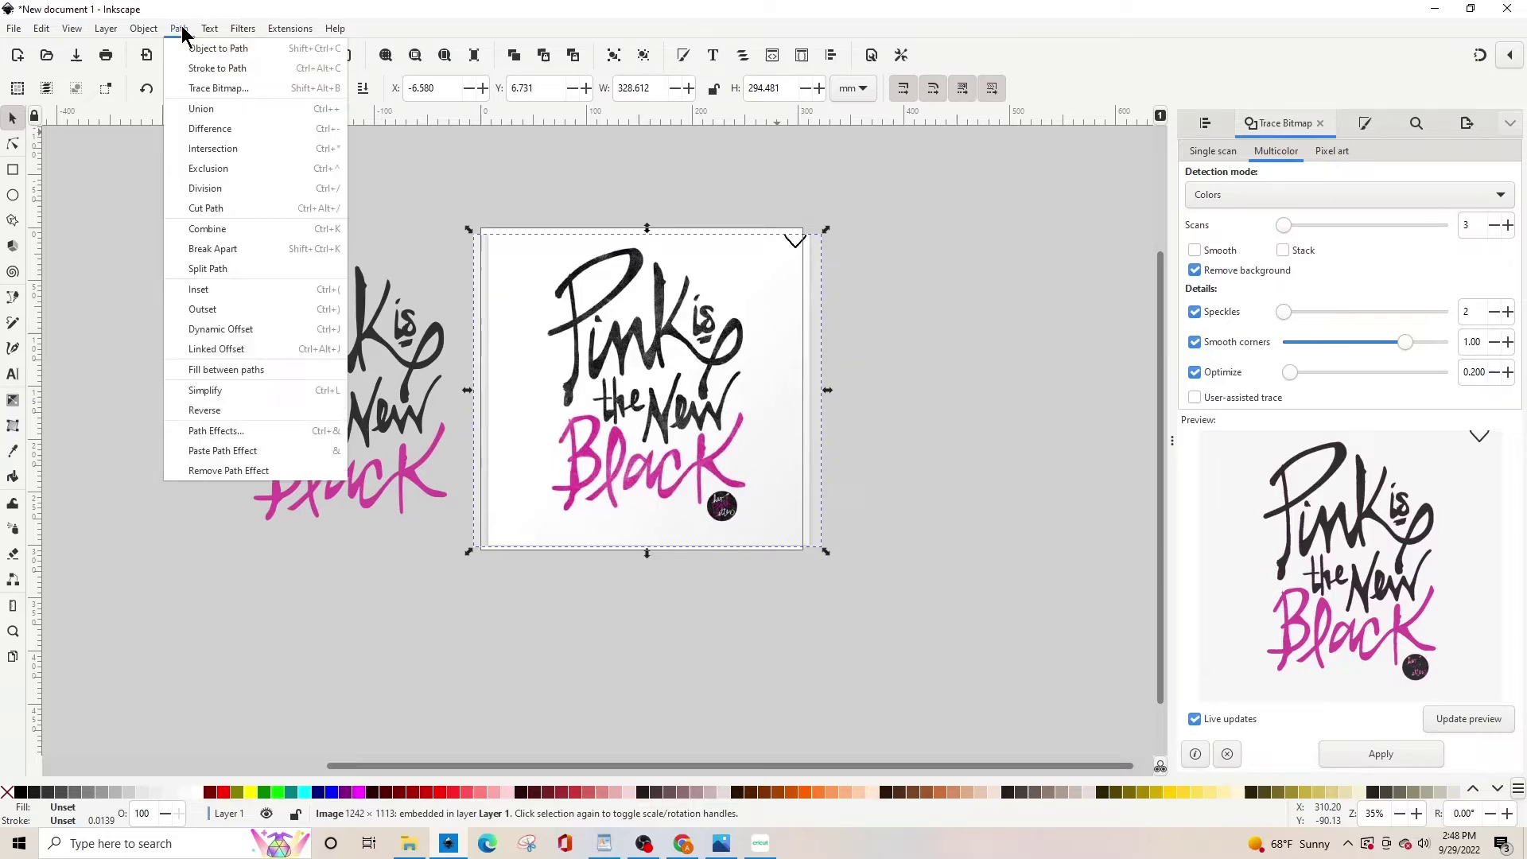
click(205, 90)
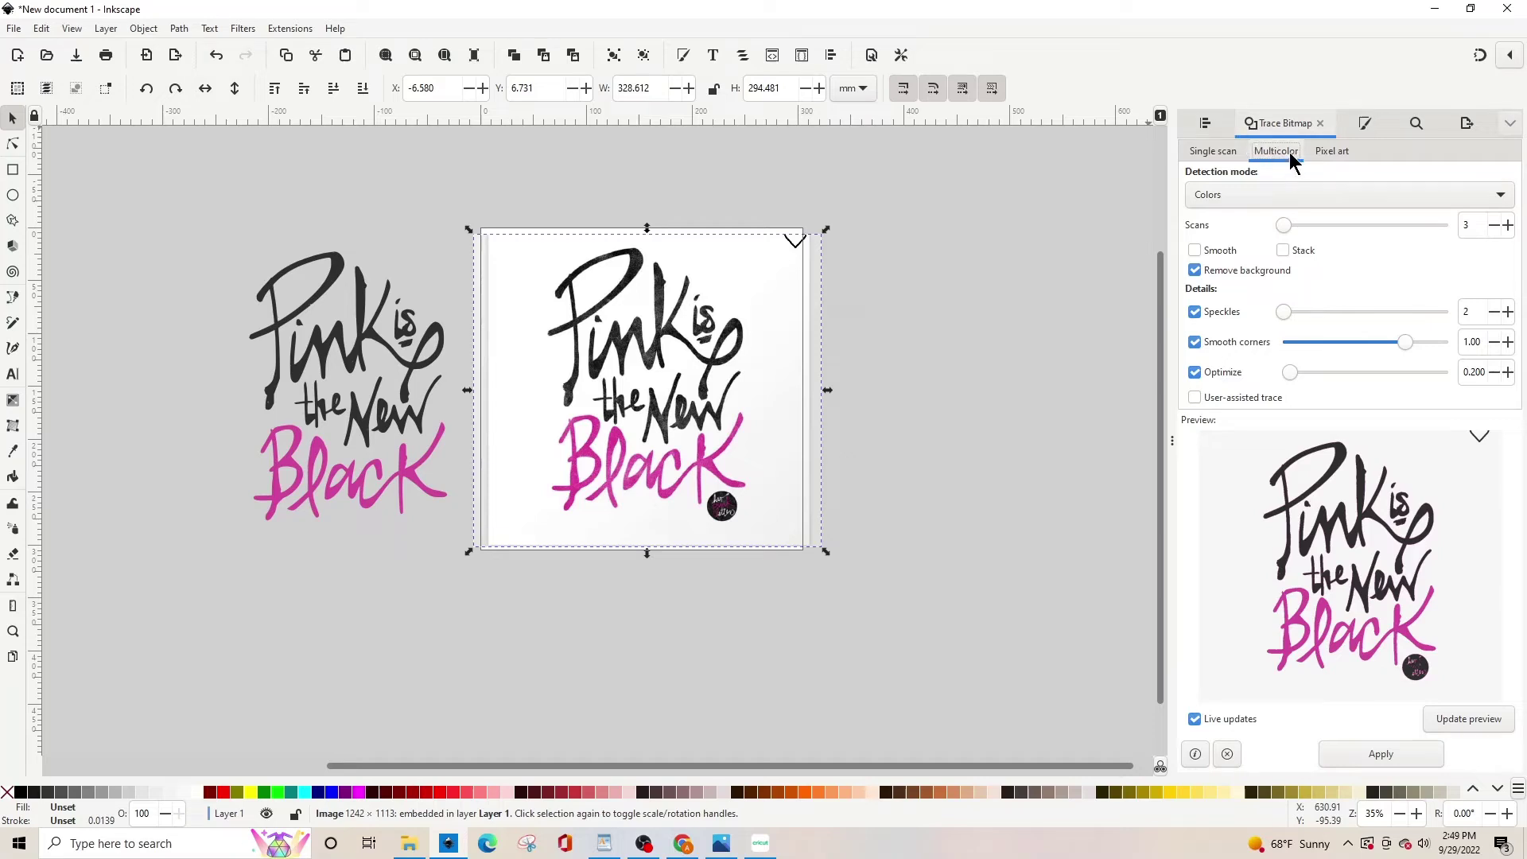
- Set the multicolor trace's detection mode to Colors and Scans to 3
click(1360, 196)
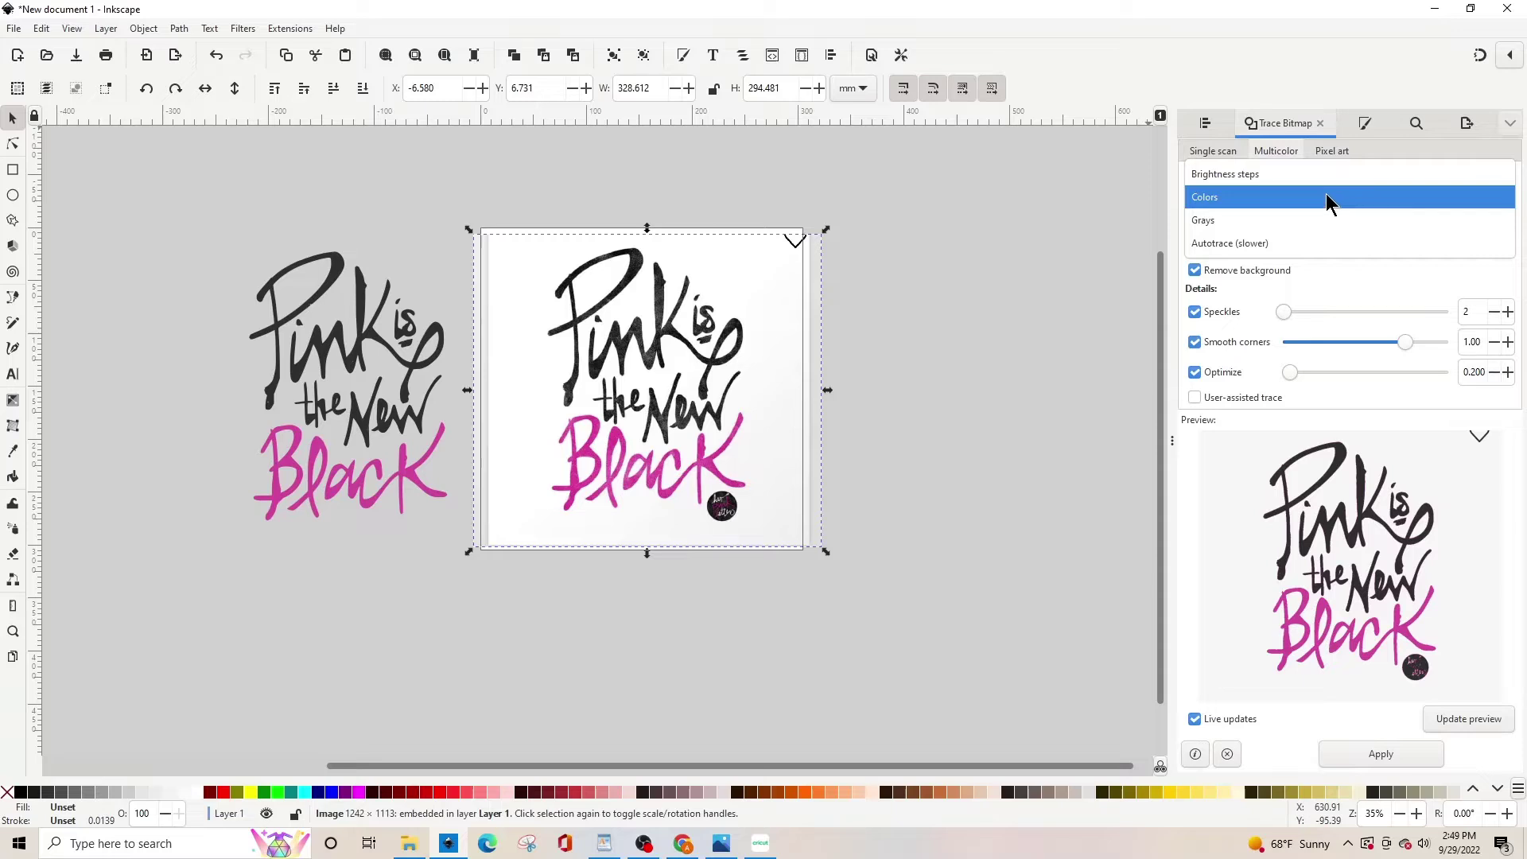
click(1325, 193)
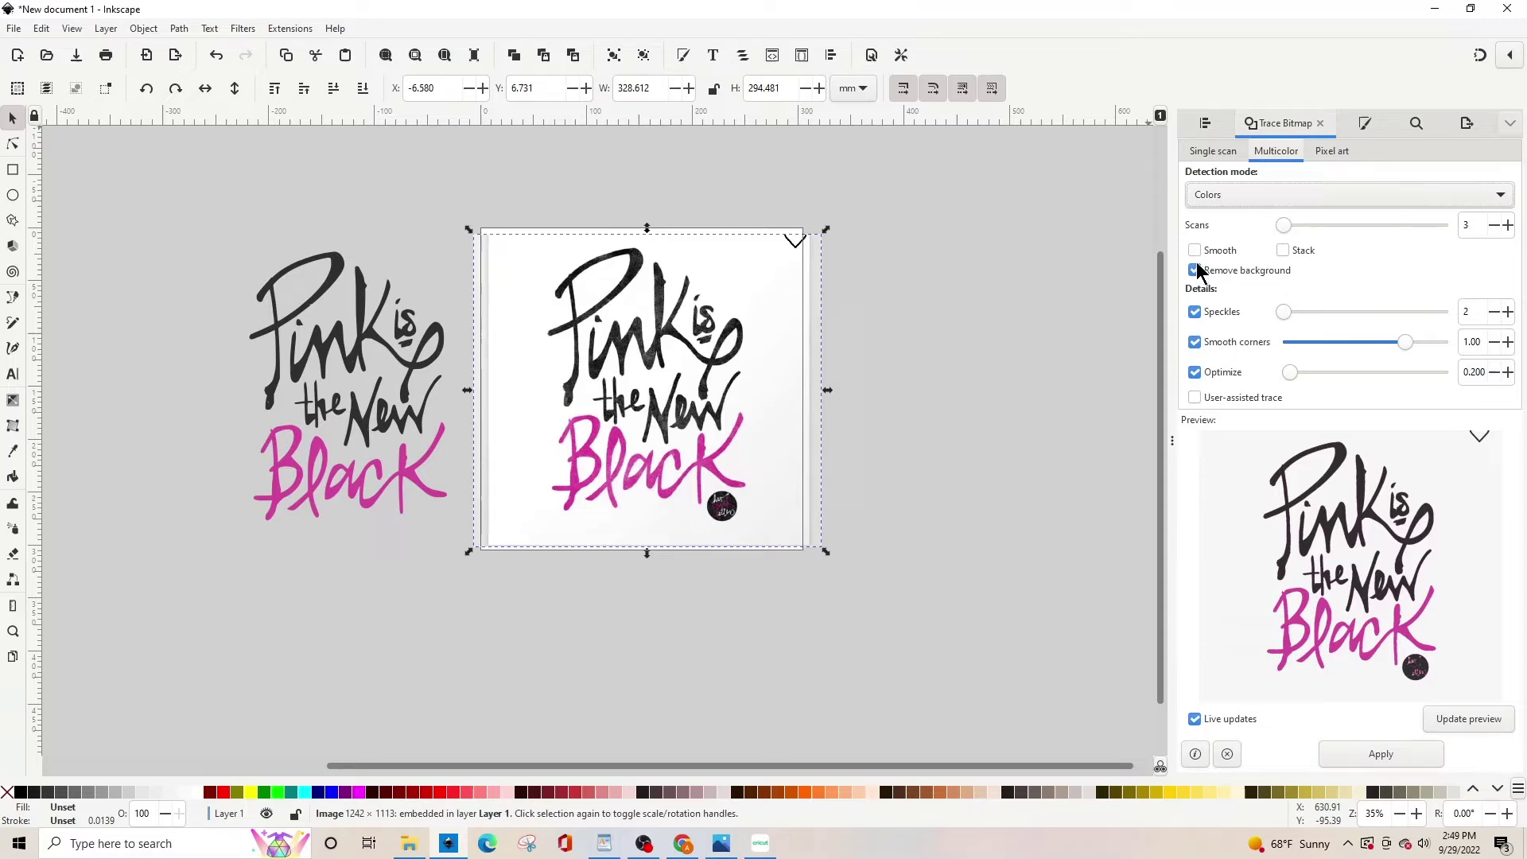
click(1479, 228)
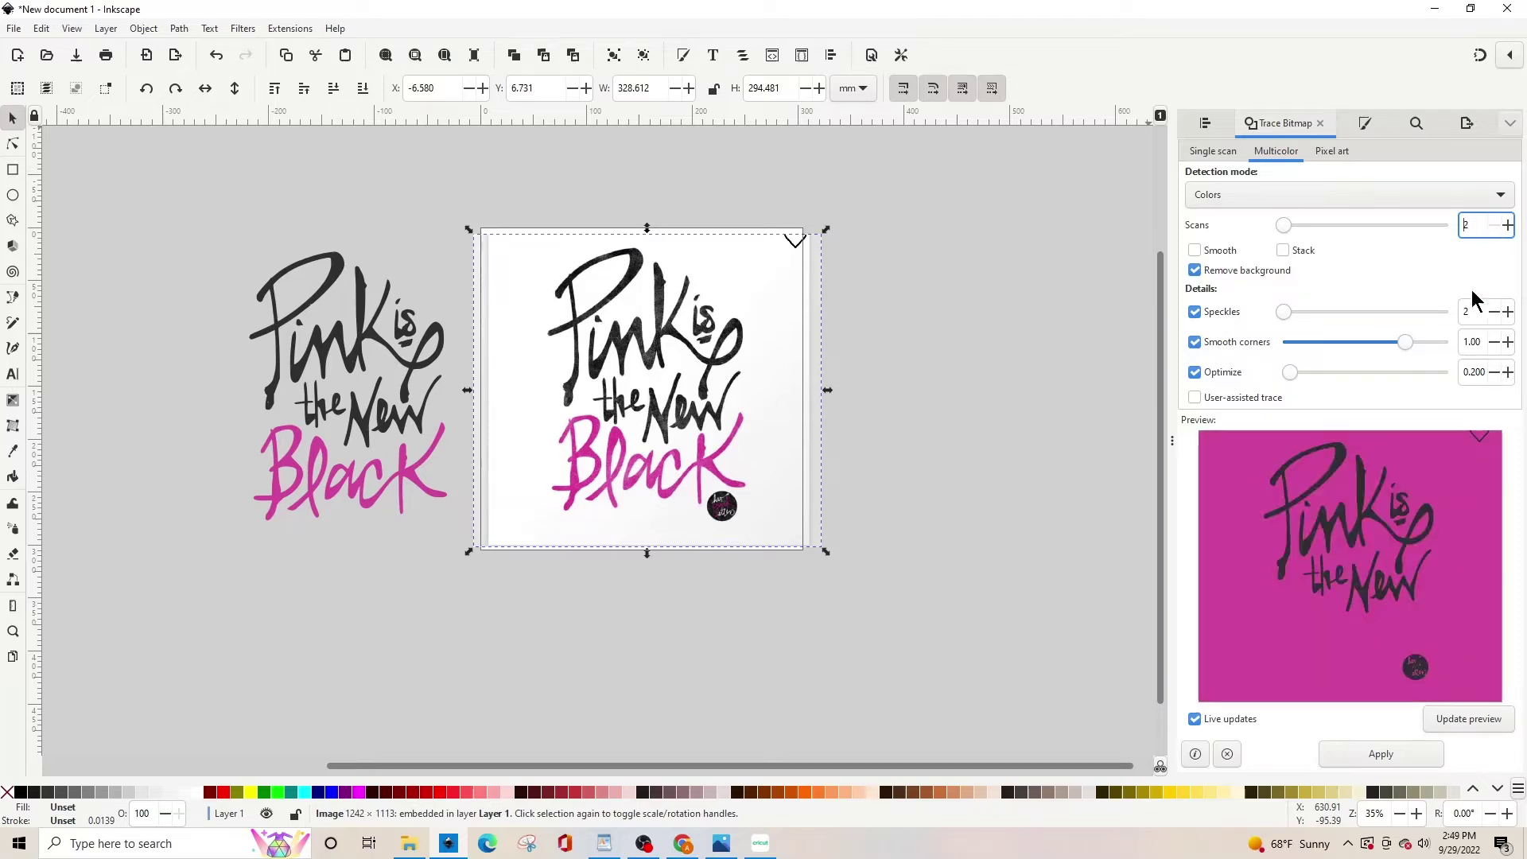
double_click(1483, 226)
text(3)
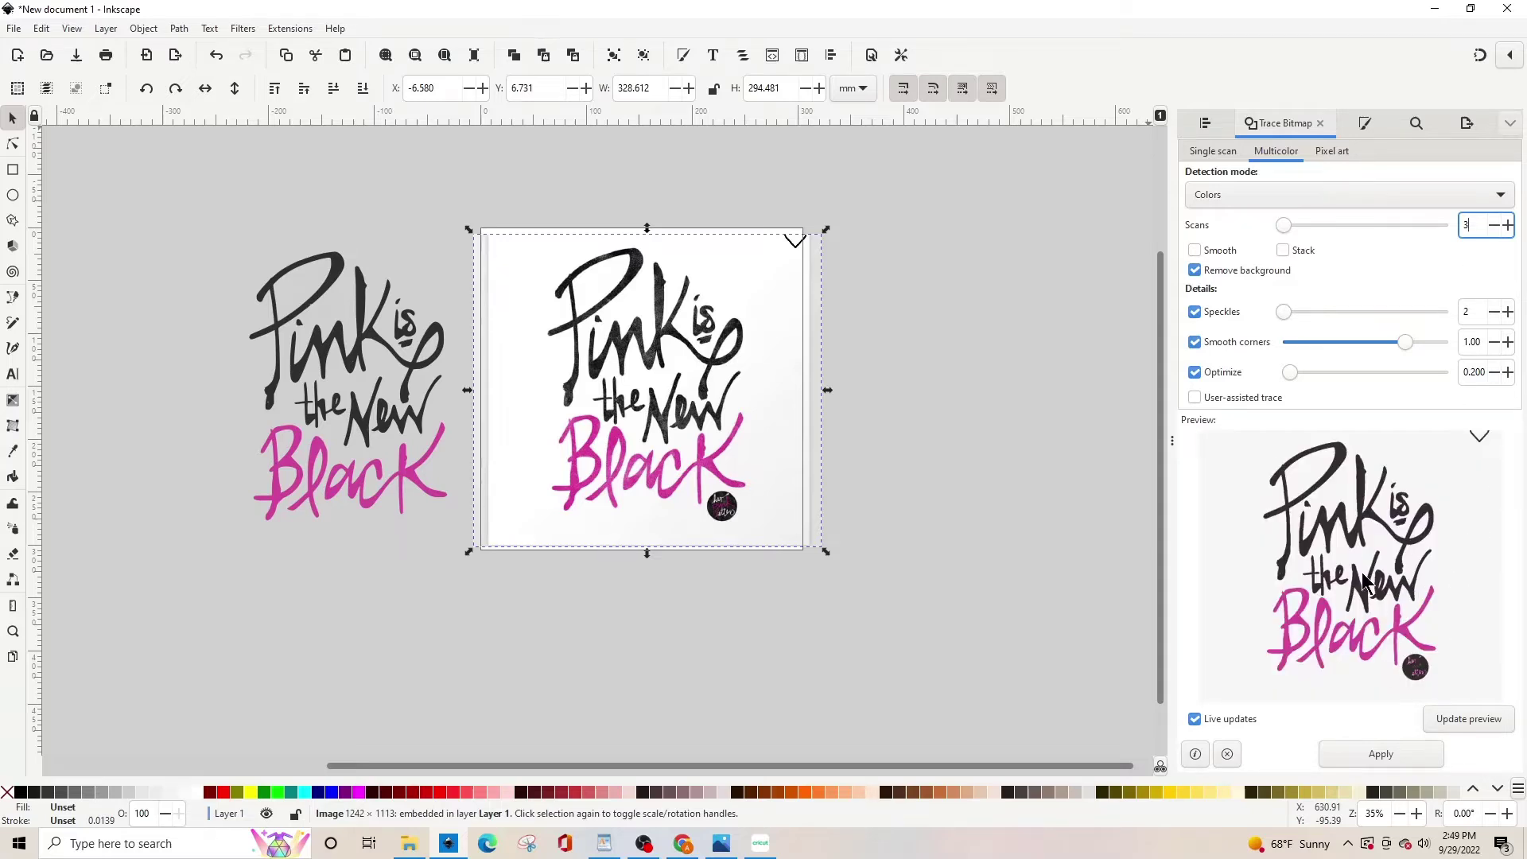
- Apply the trace, delete the original bitmap, and move the traced group back onto the page
click(1384, 755)
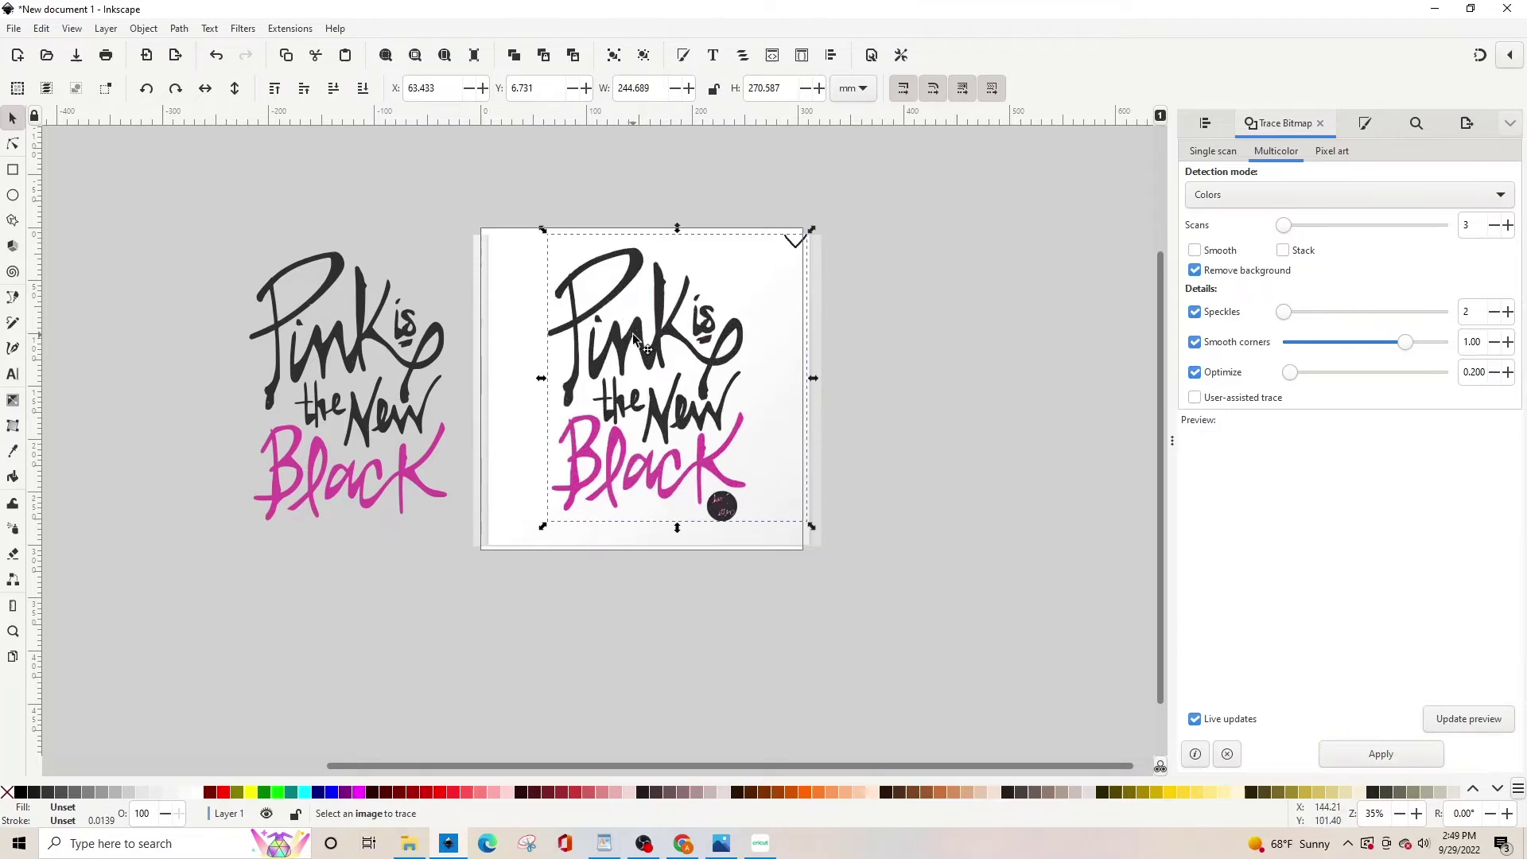
drag(643, 339, 910, 329)
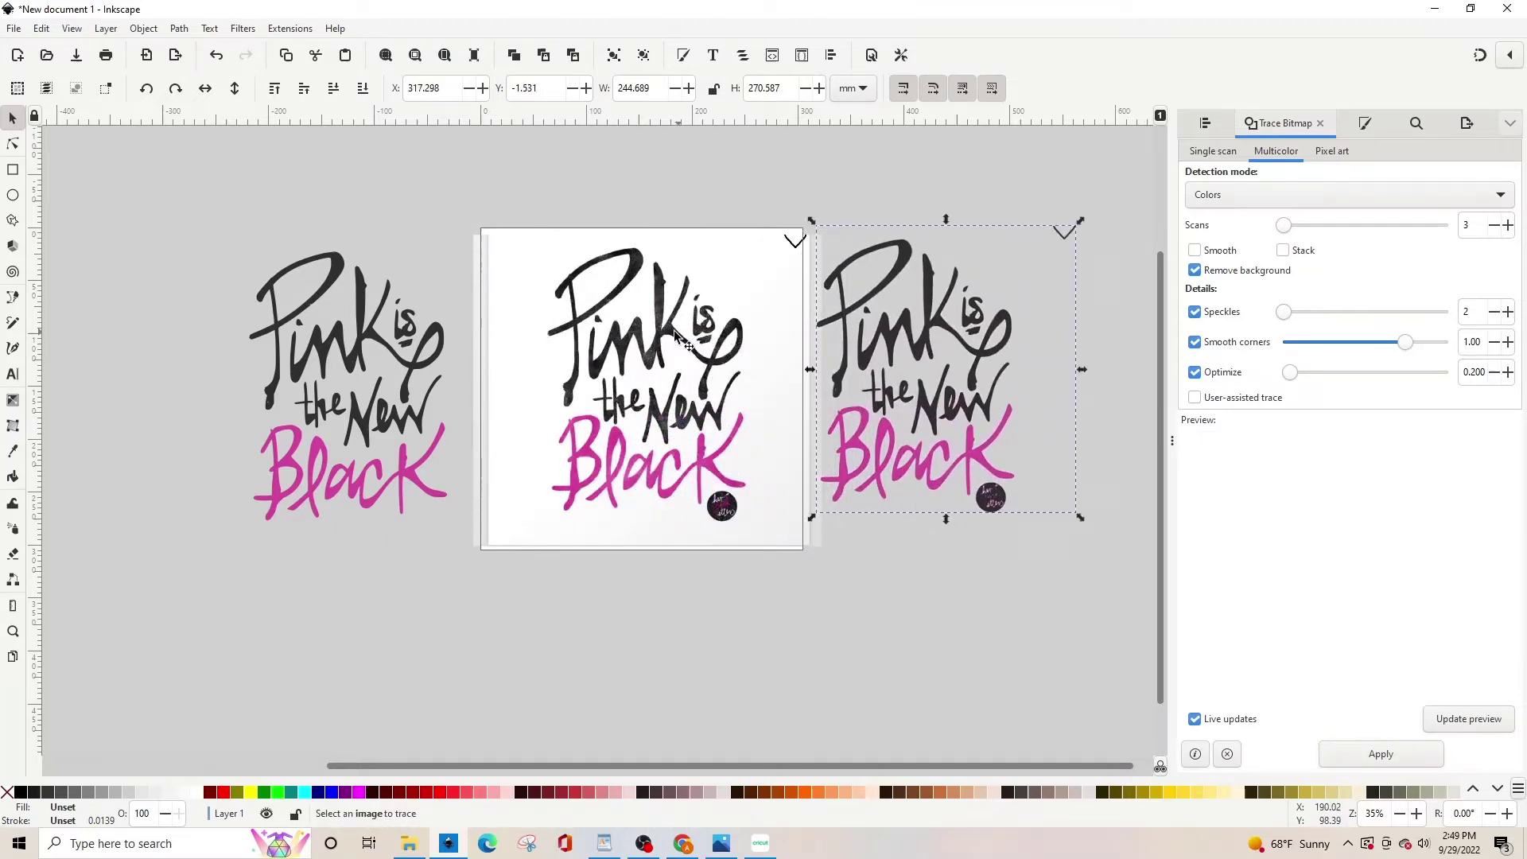
click(674, 362)
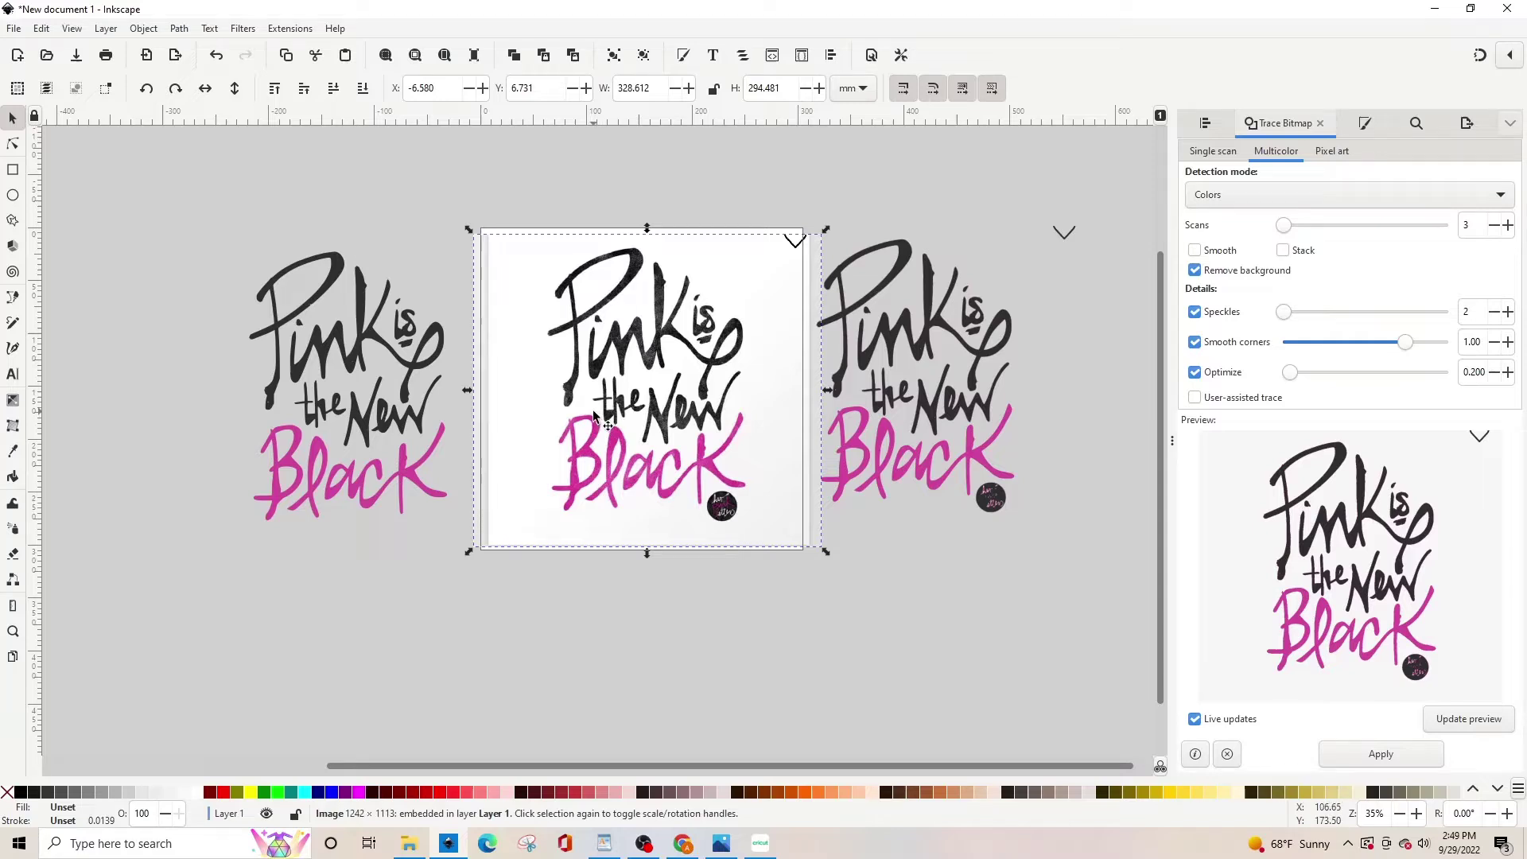
key(Delete)
click(904, 333)
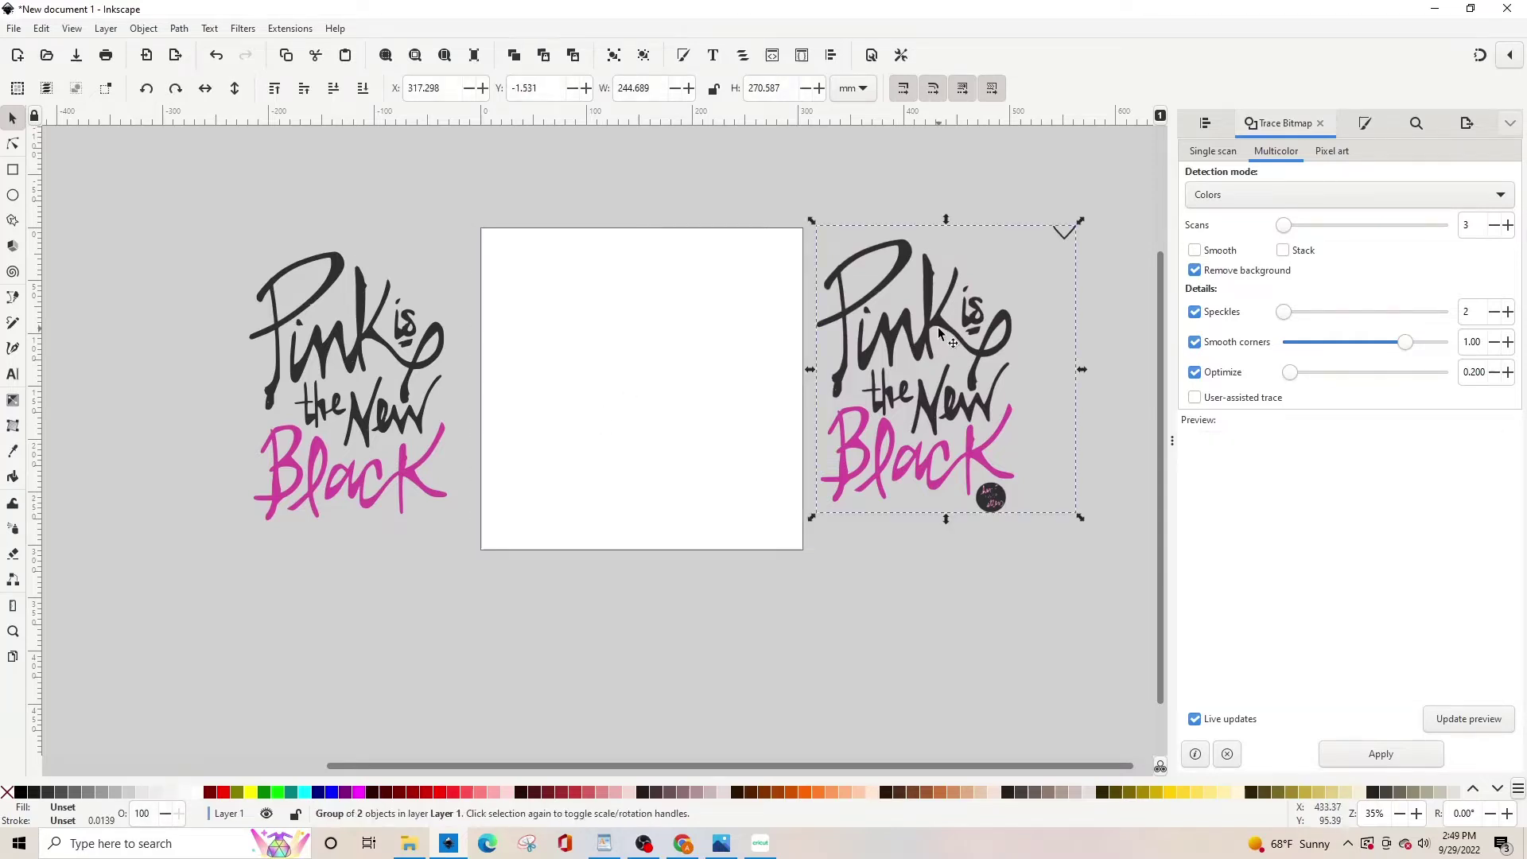
drag(943, 342, 612, 347)
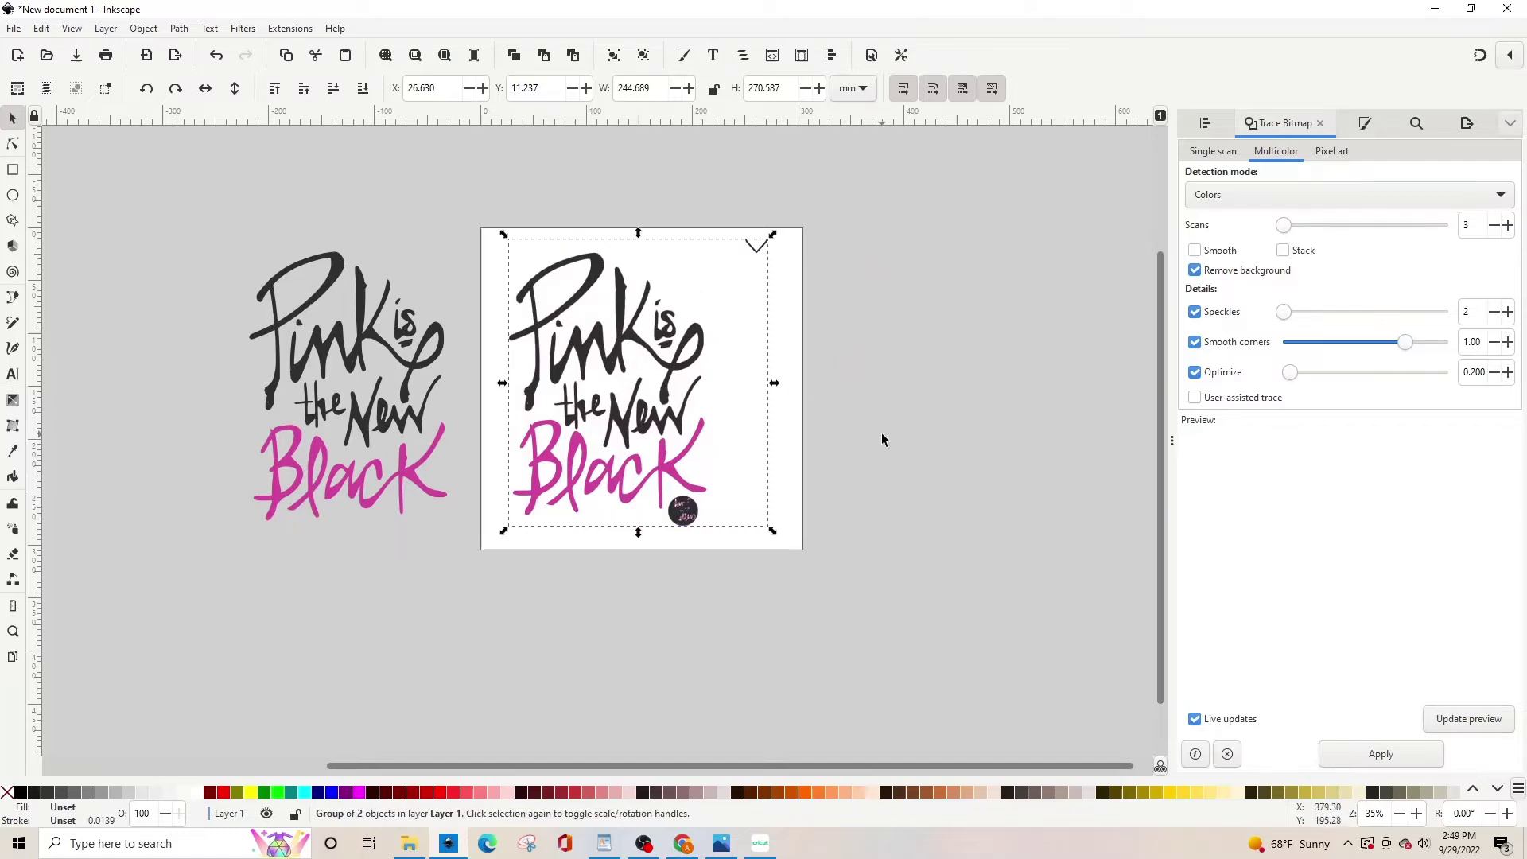
- Ungroup the traced lettering into separate black and pink paths
click(842, 417)
click(608, 344)
key(ctrl)
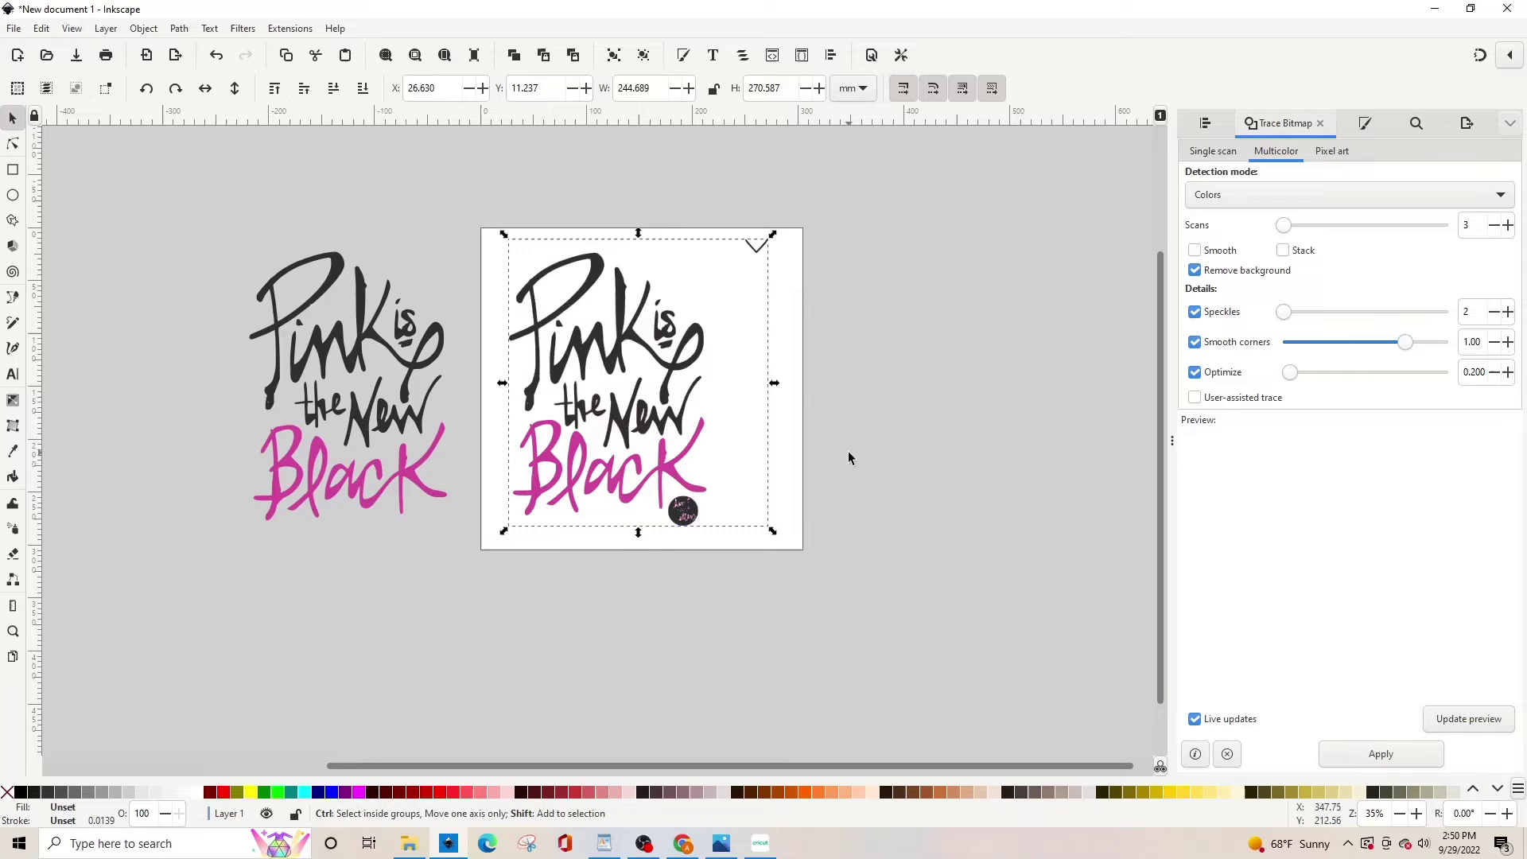
key(ctrl+shift+g)
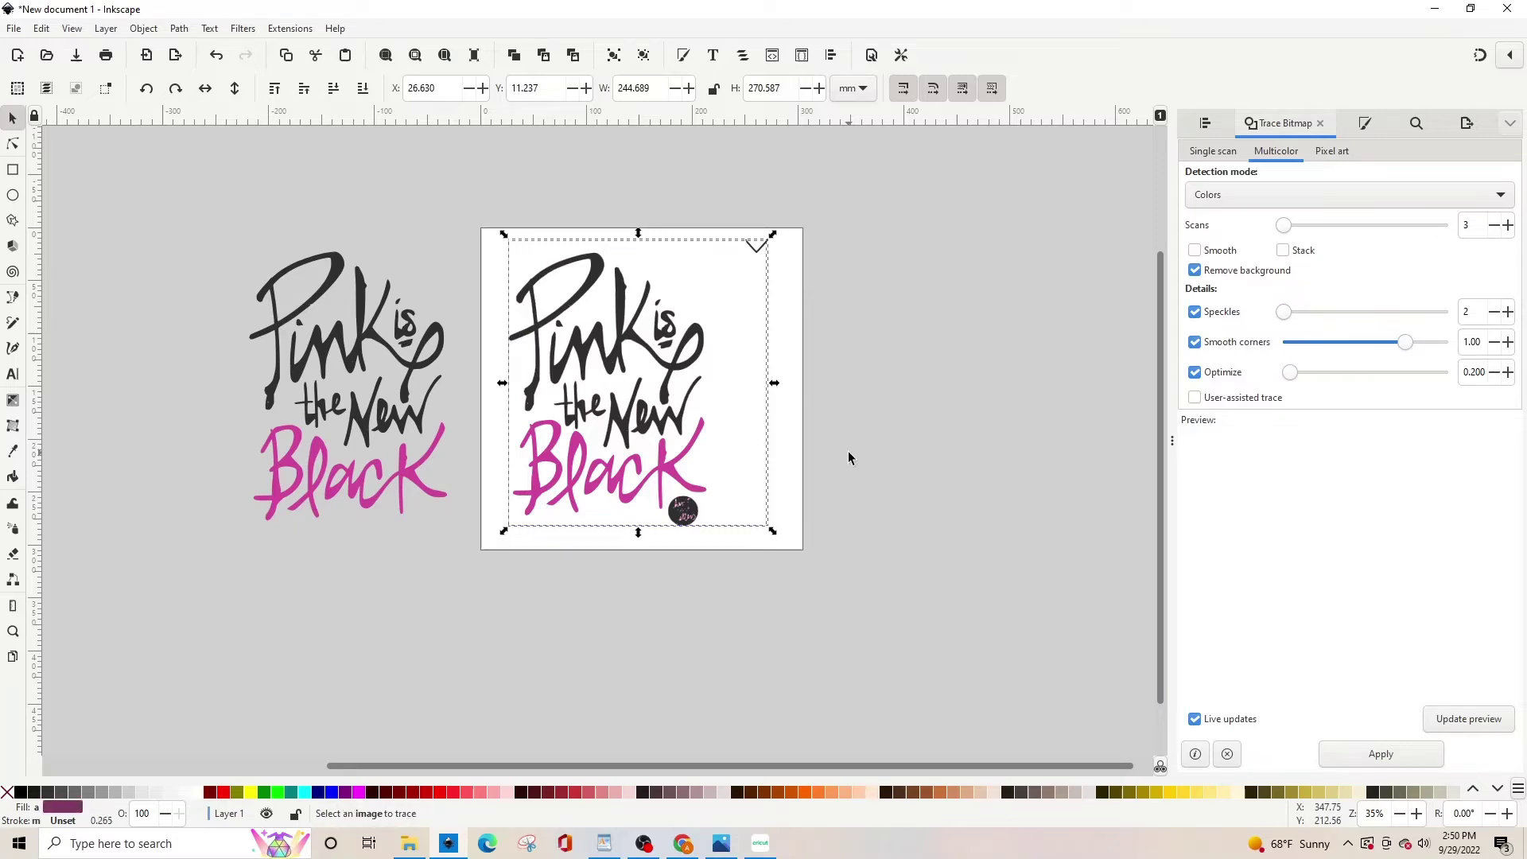
- Move the black lettering path off the page to the right
click(848, 457)
click(649, 343)
drag(649, 344, 923, 335)
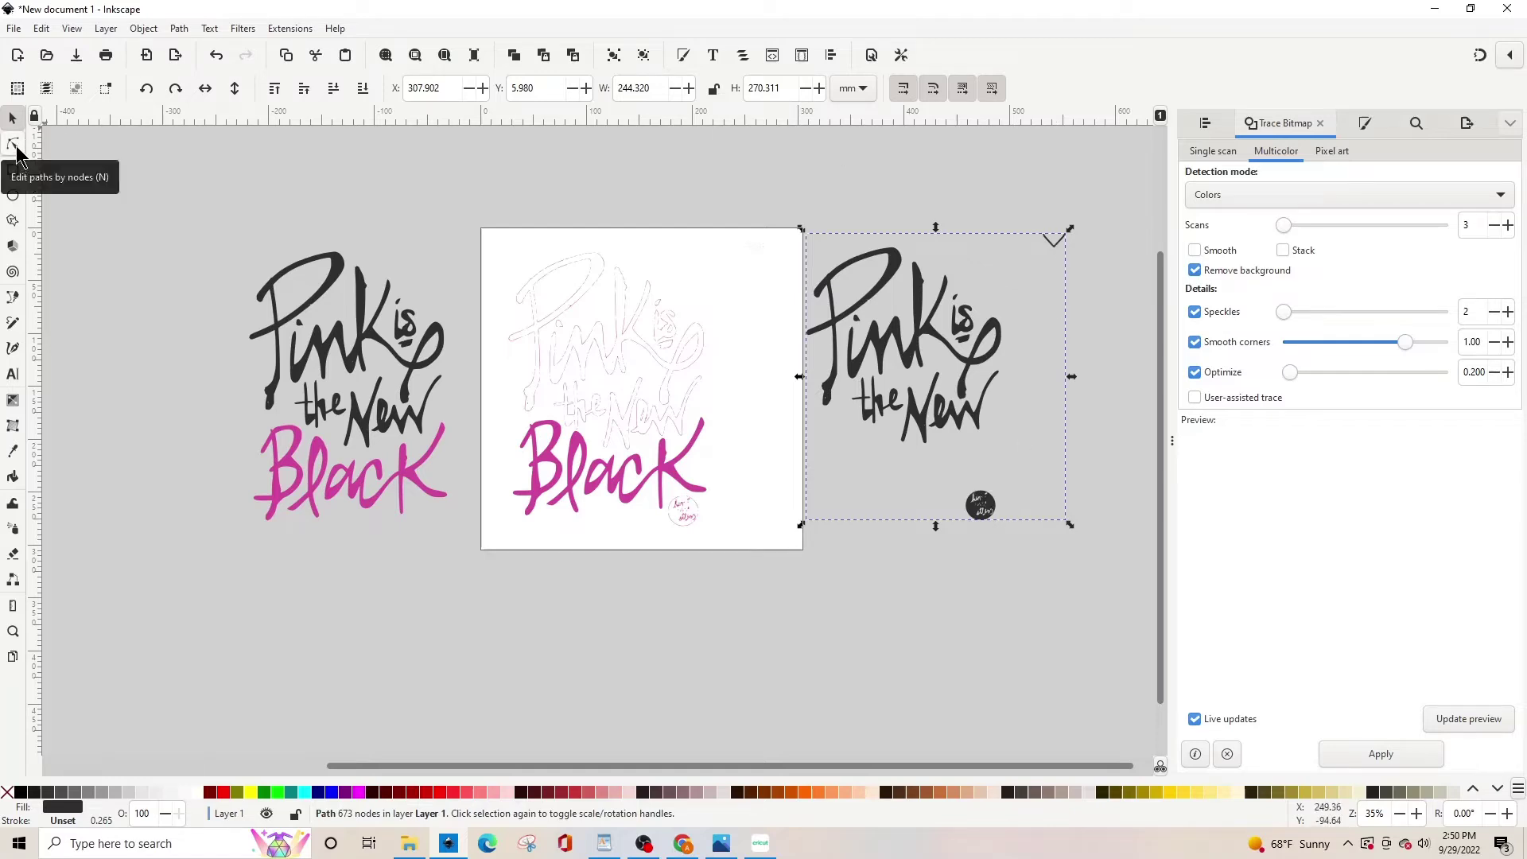
- With the Node tool, delete the signature blob and top-right speck from the black path
click(14, 146)
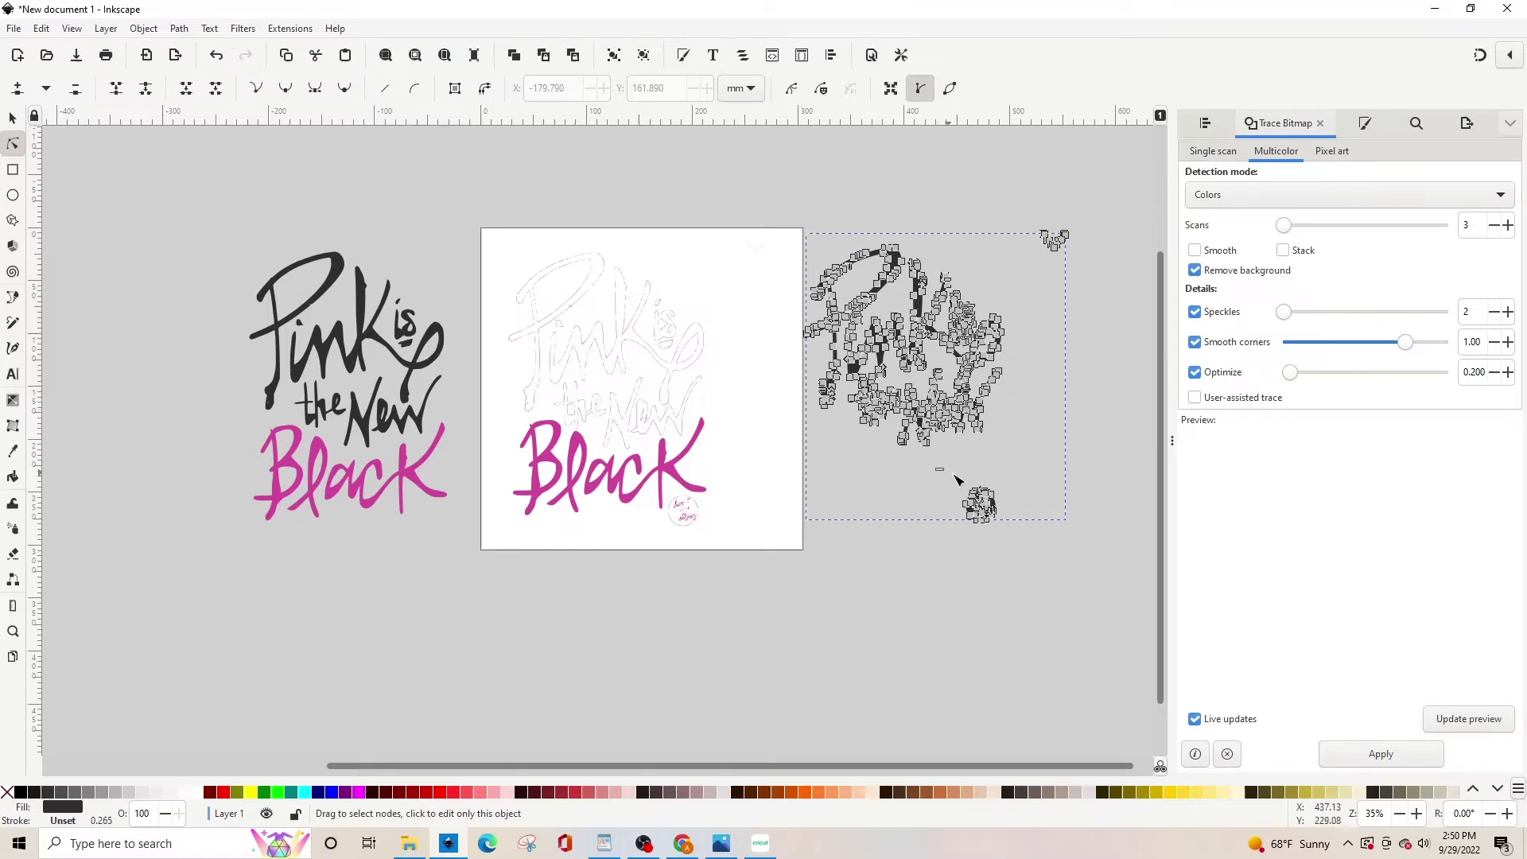
drag(955, 478, 1045, 565)
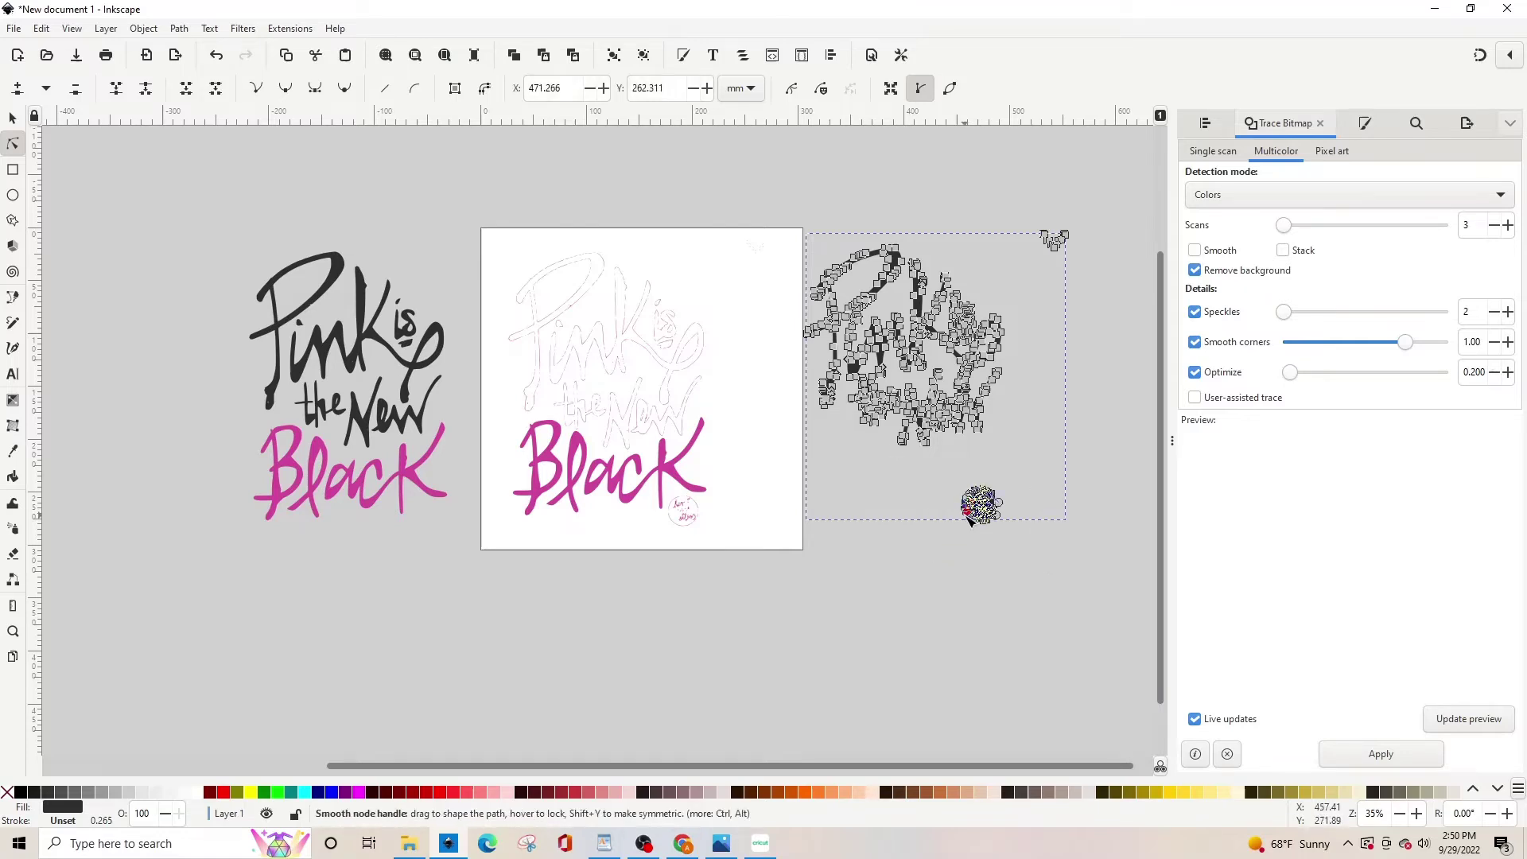
key(Delete)
drag(1028, 183, 1100, 294)
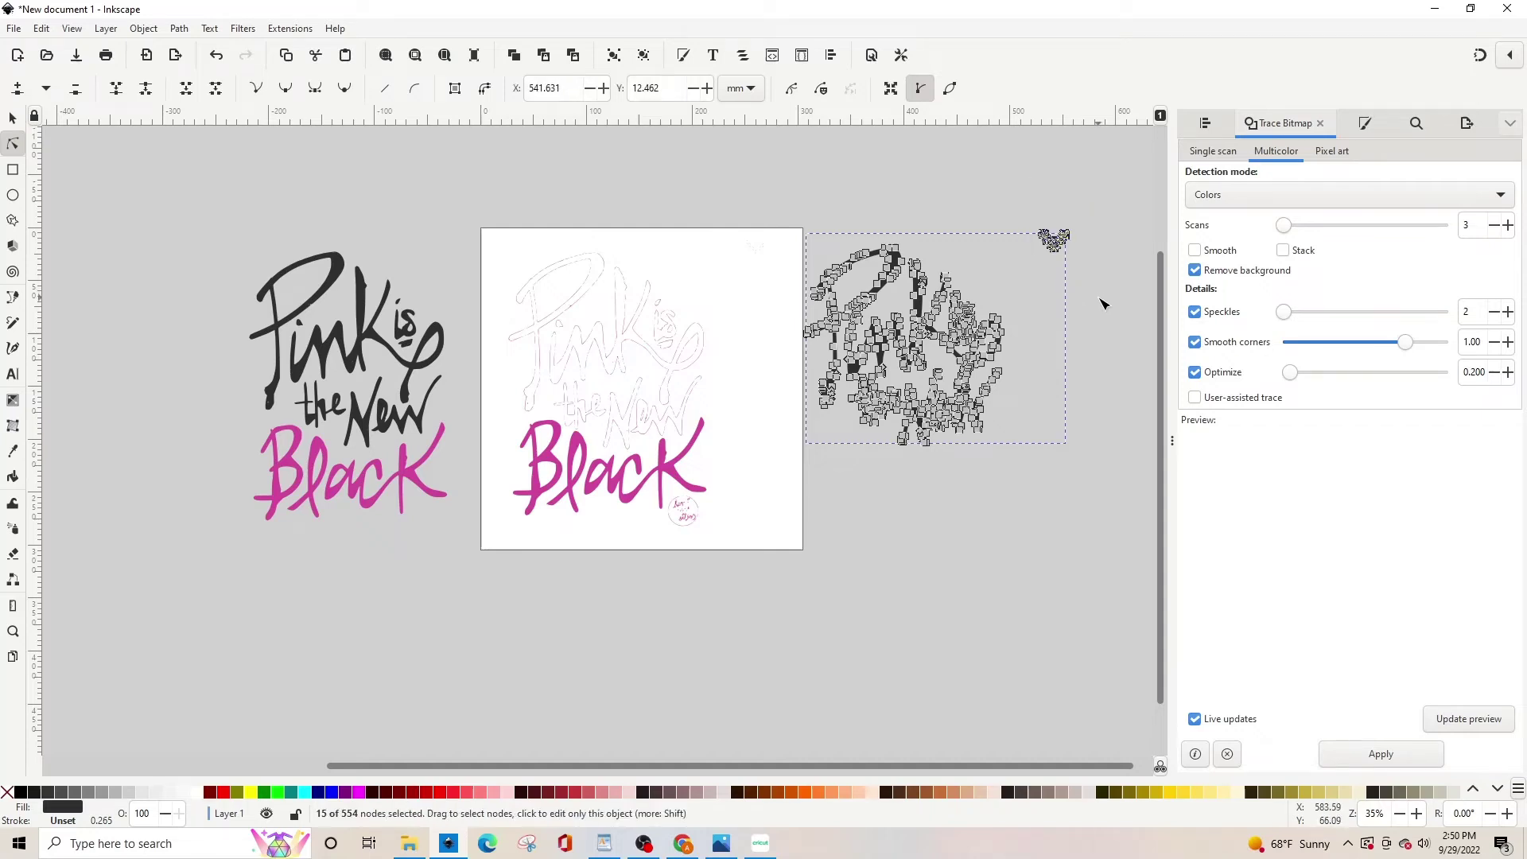
key(Delete)
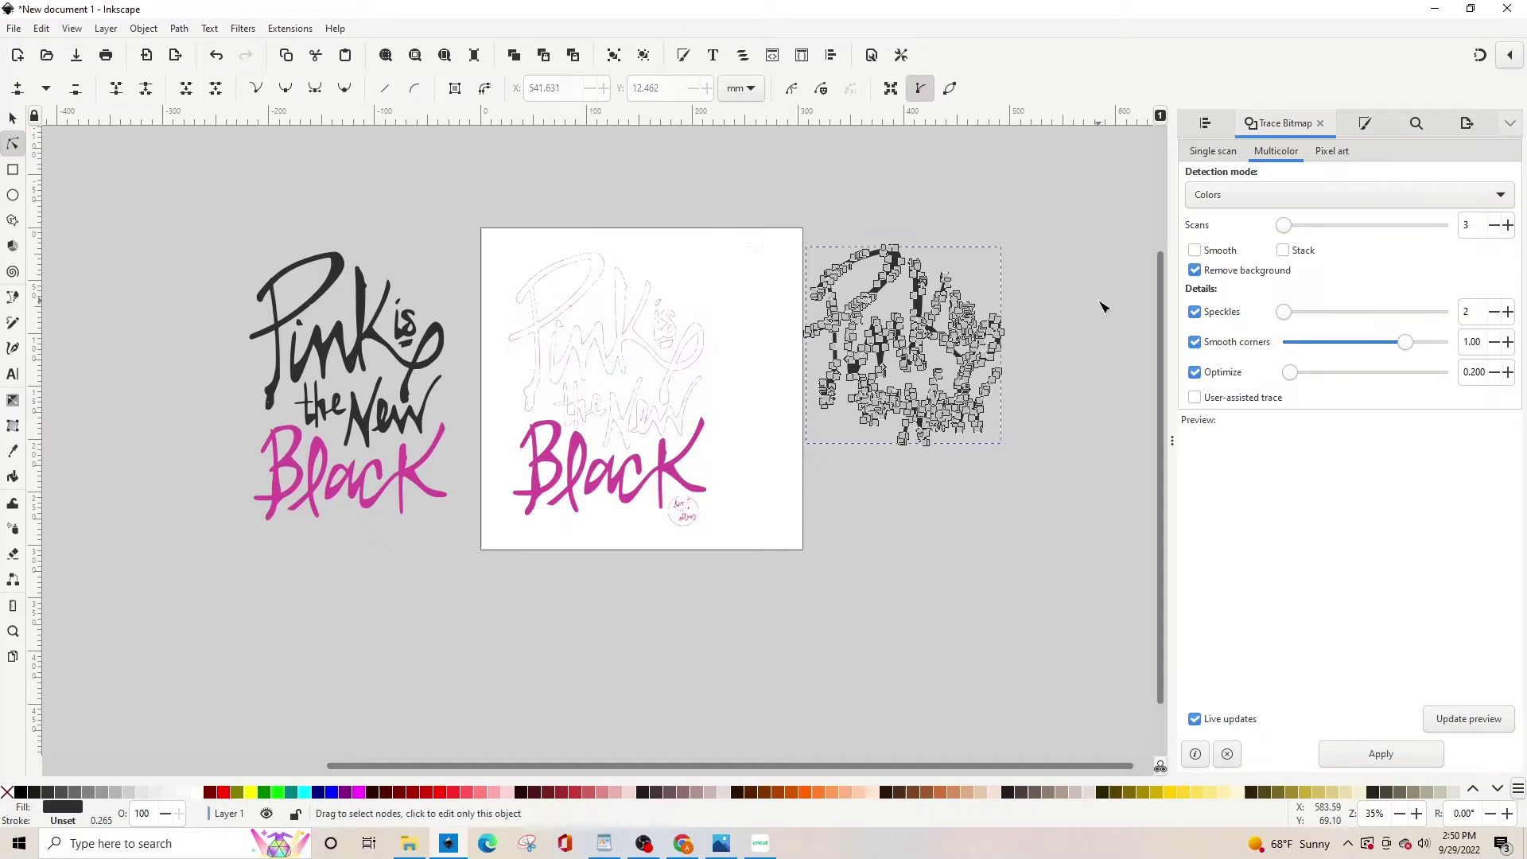
- Delete the top-right blob and the unwanted upper lettering from the pink trace
click(618, 473)
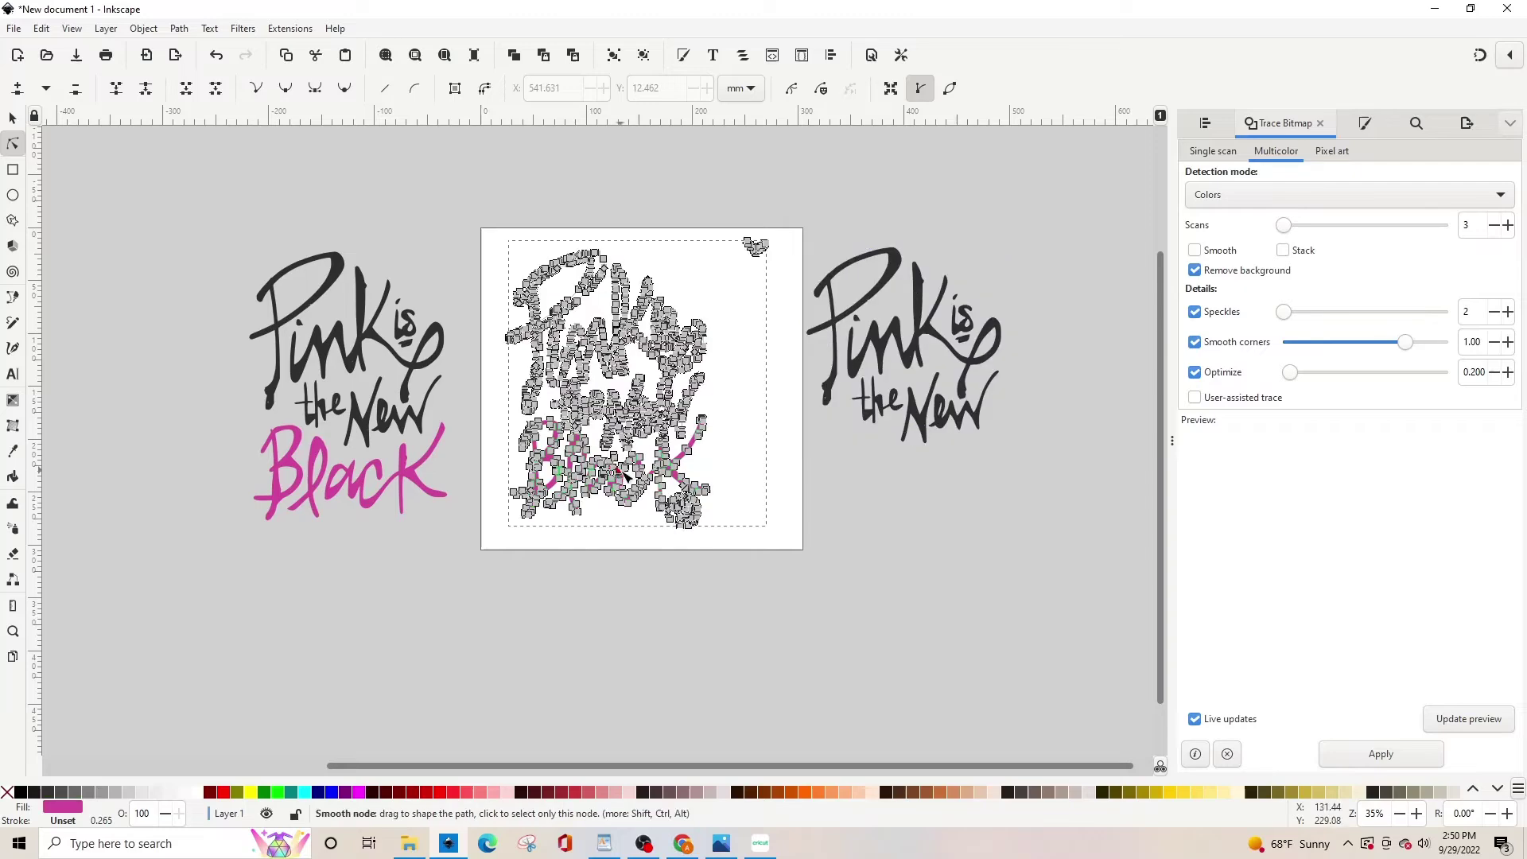
drag(720, 212, 791, 309)
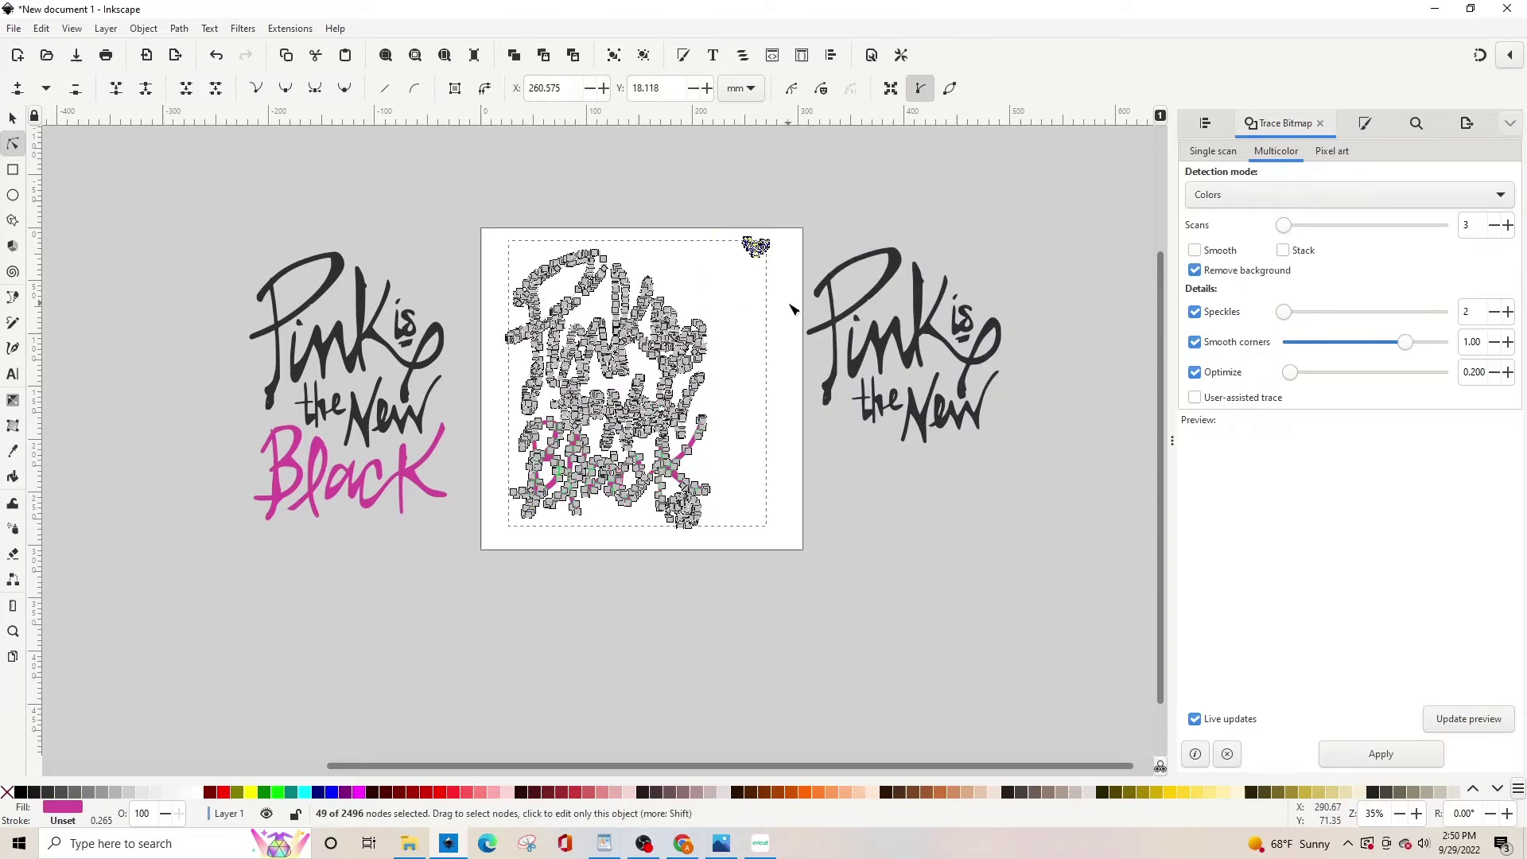
key(Delete)
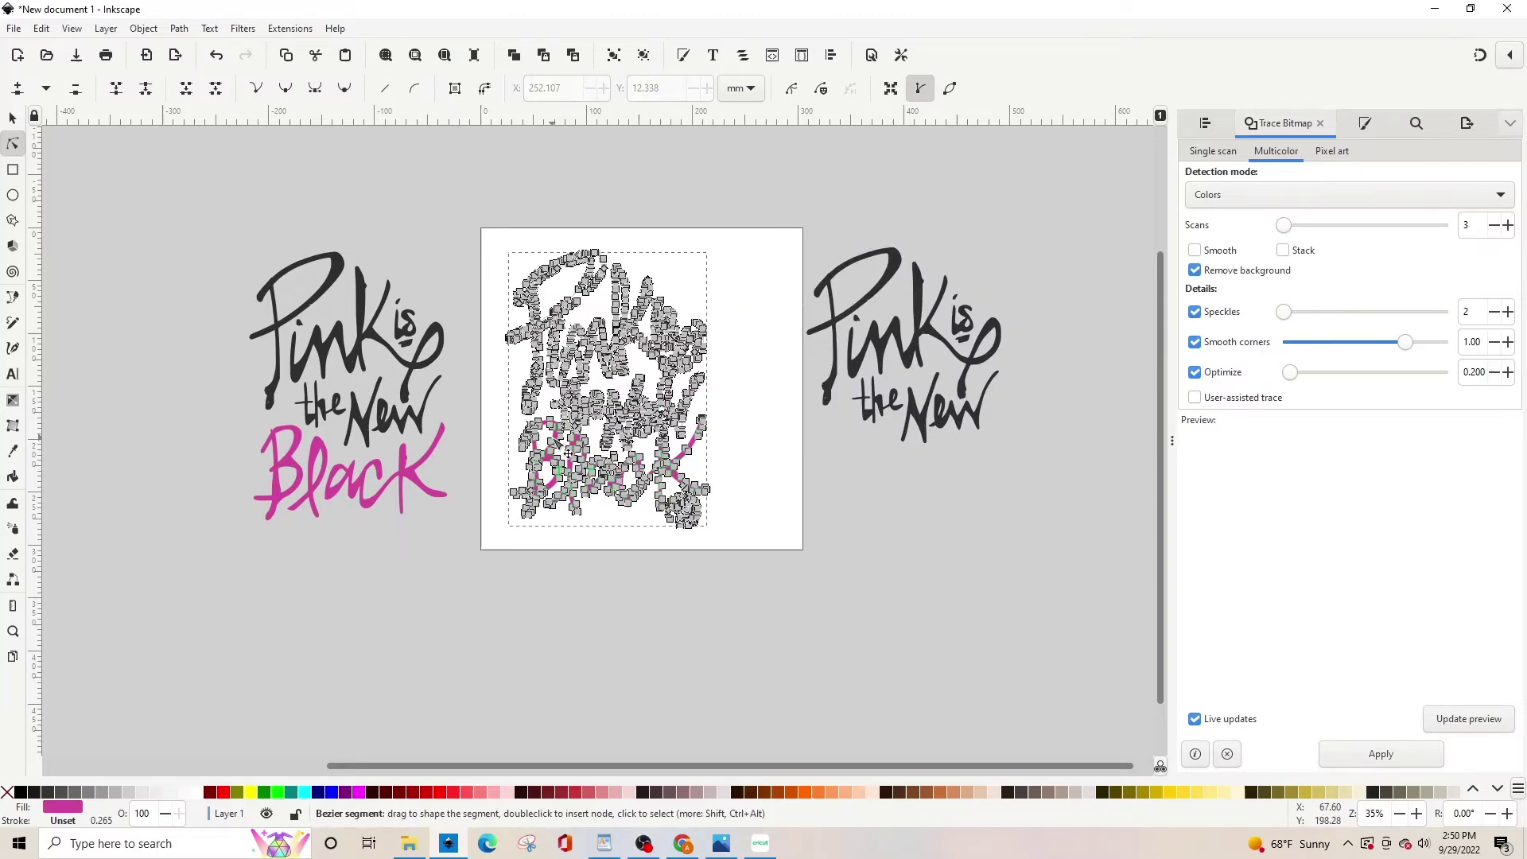
key(3)
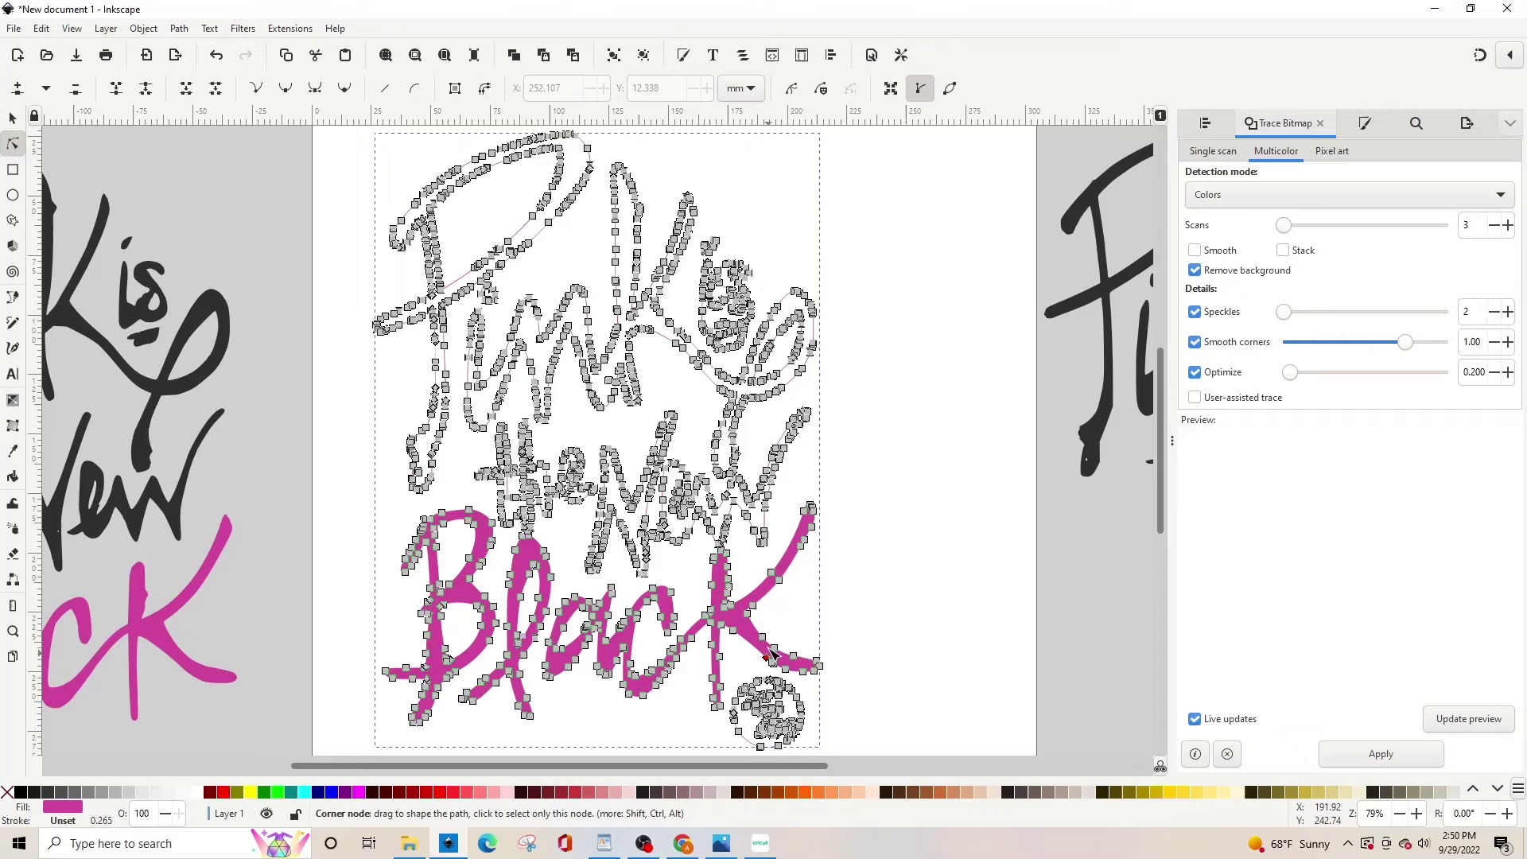
drag(360, 131, 875, 503)
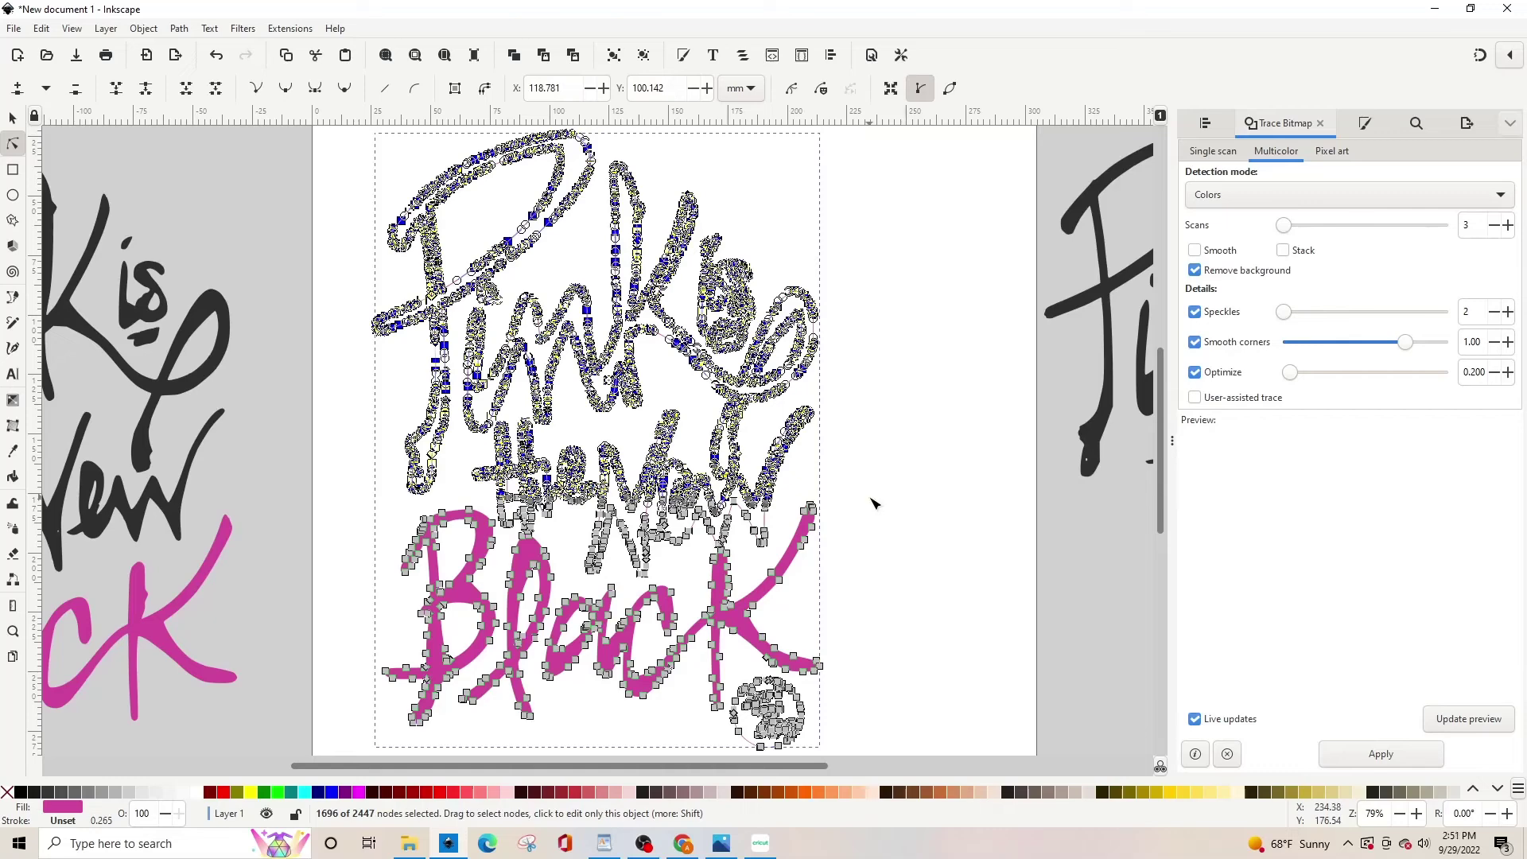
key(Delete)
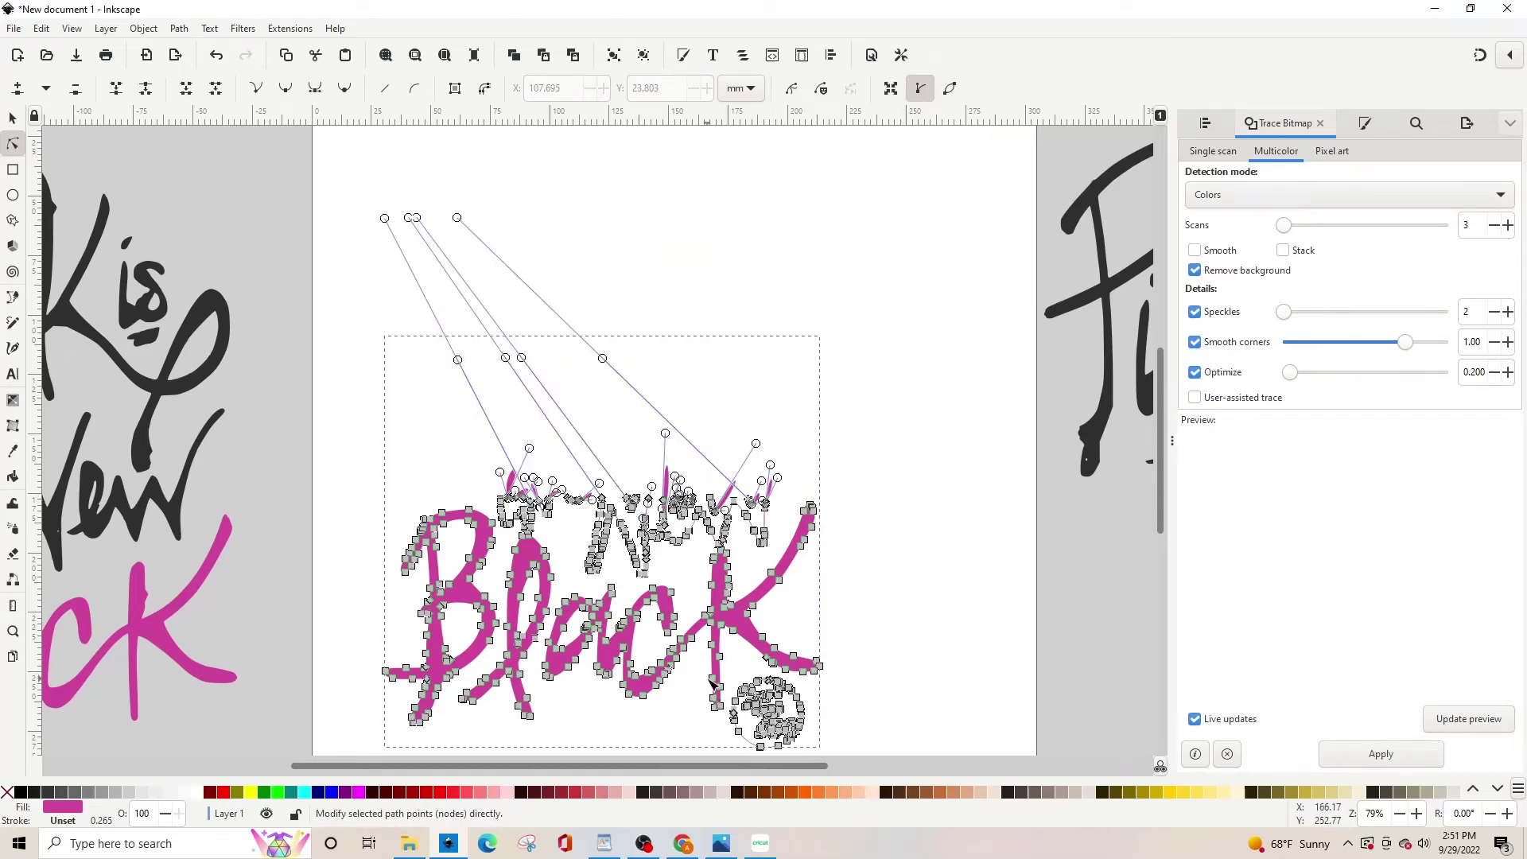
key(3)
- Simplify the spikes above 'Black', delete the B's top spike, and undo a bad deletion
drag(434, 309, 871, 409)
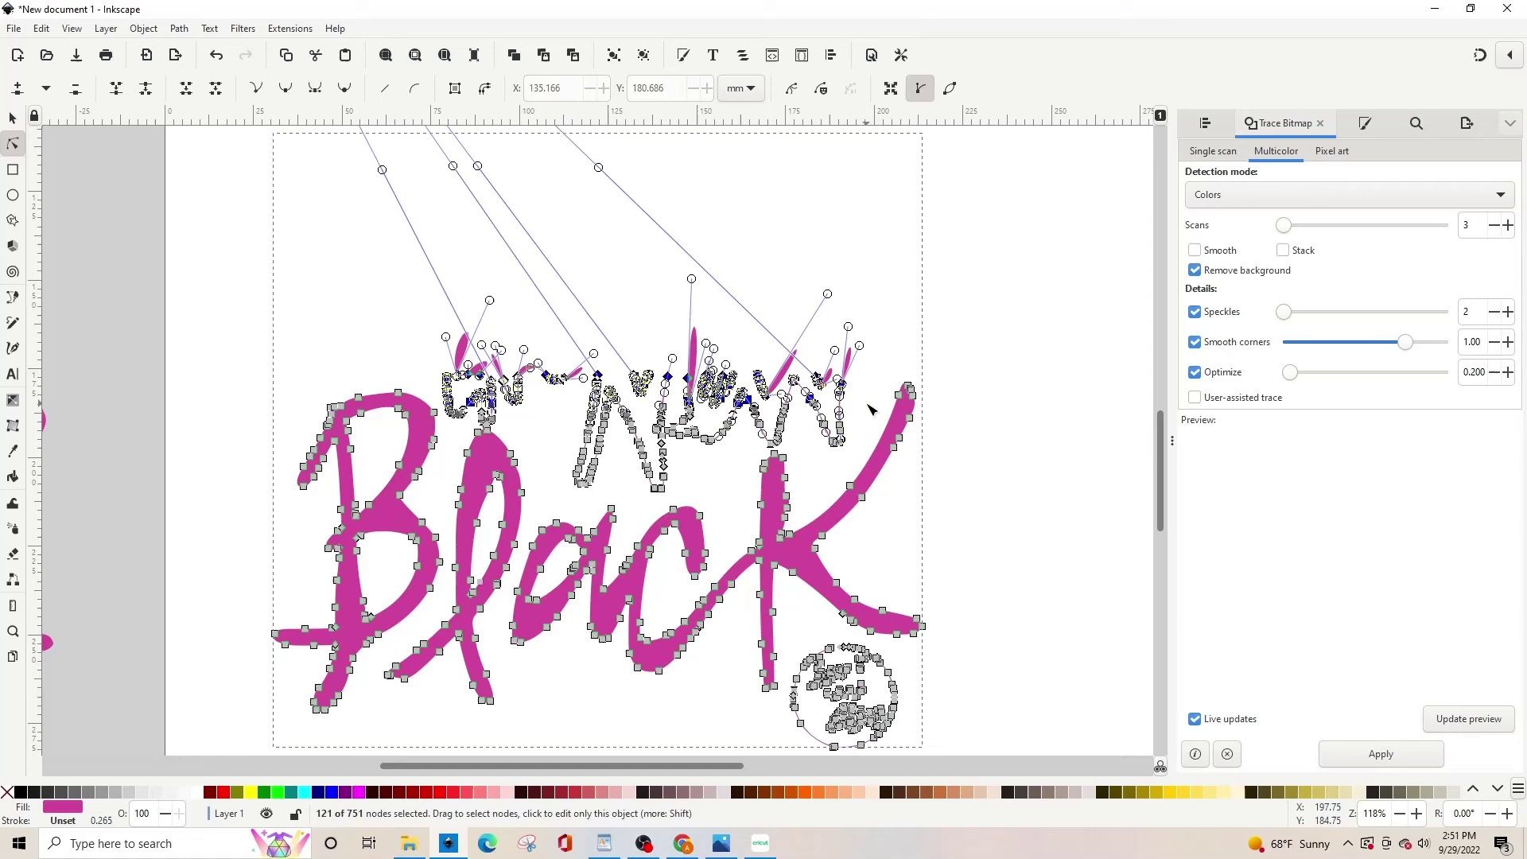
key(ctrl+l)
drag(438, 365, 504, 420)
key(Delete)
key(Delete)
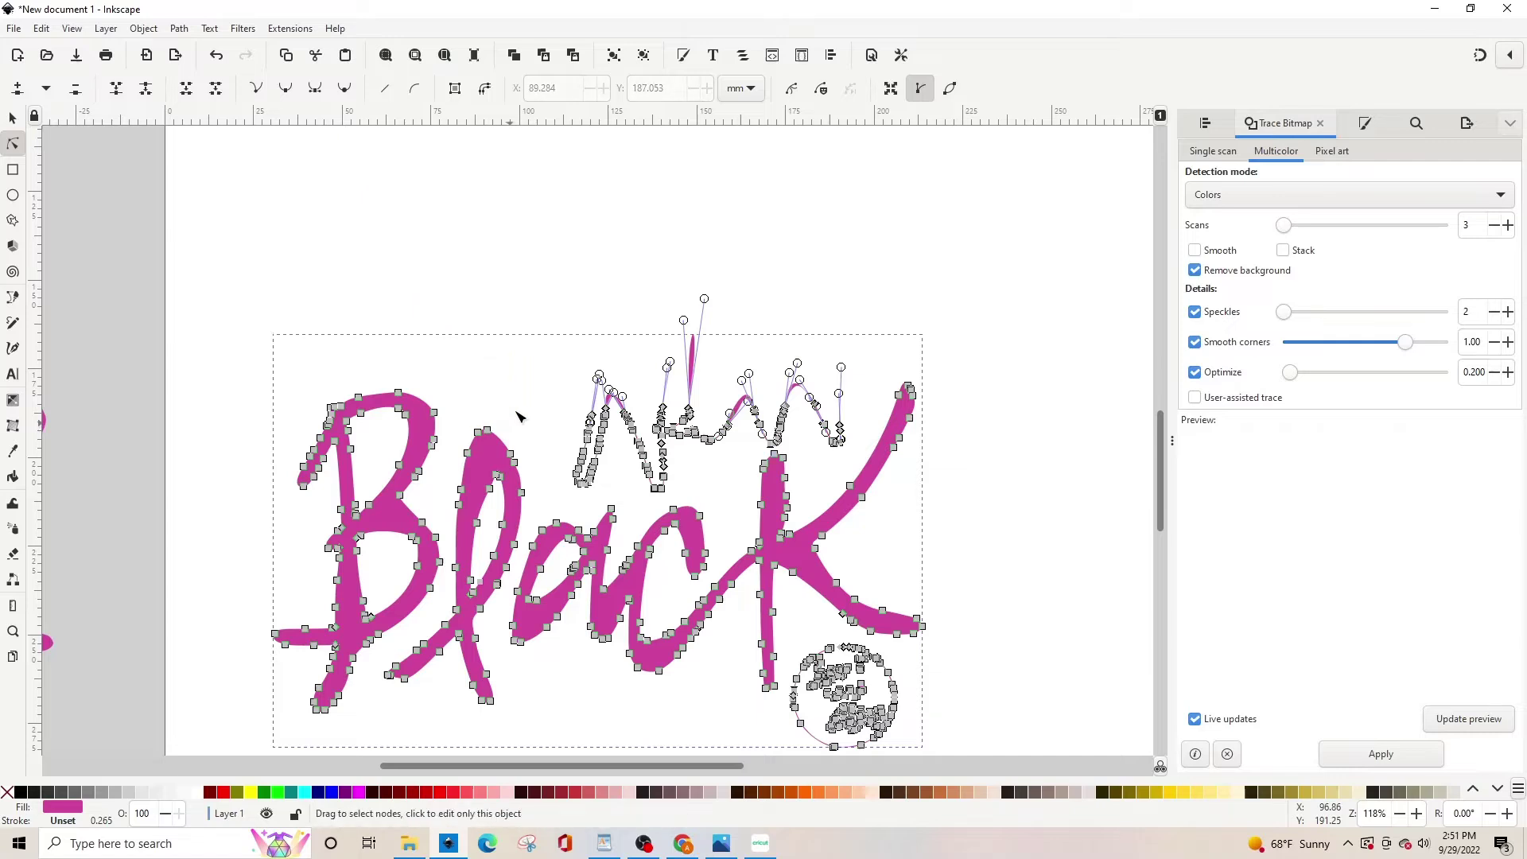
drag(556, 285, 666, 543)
key(Delete)
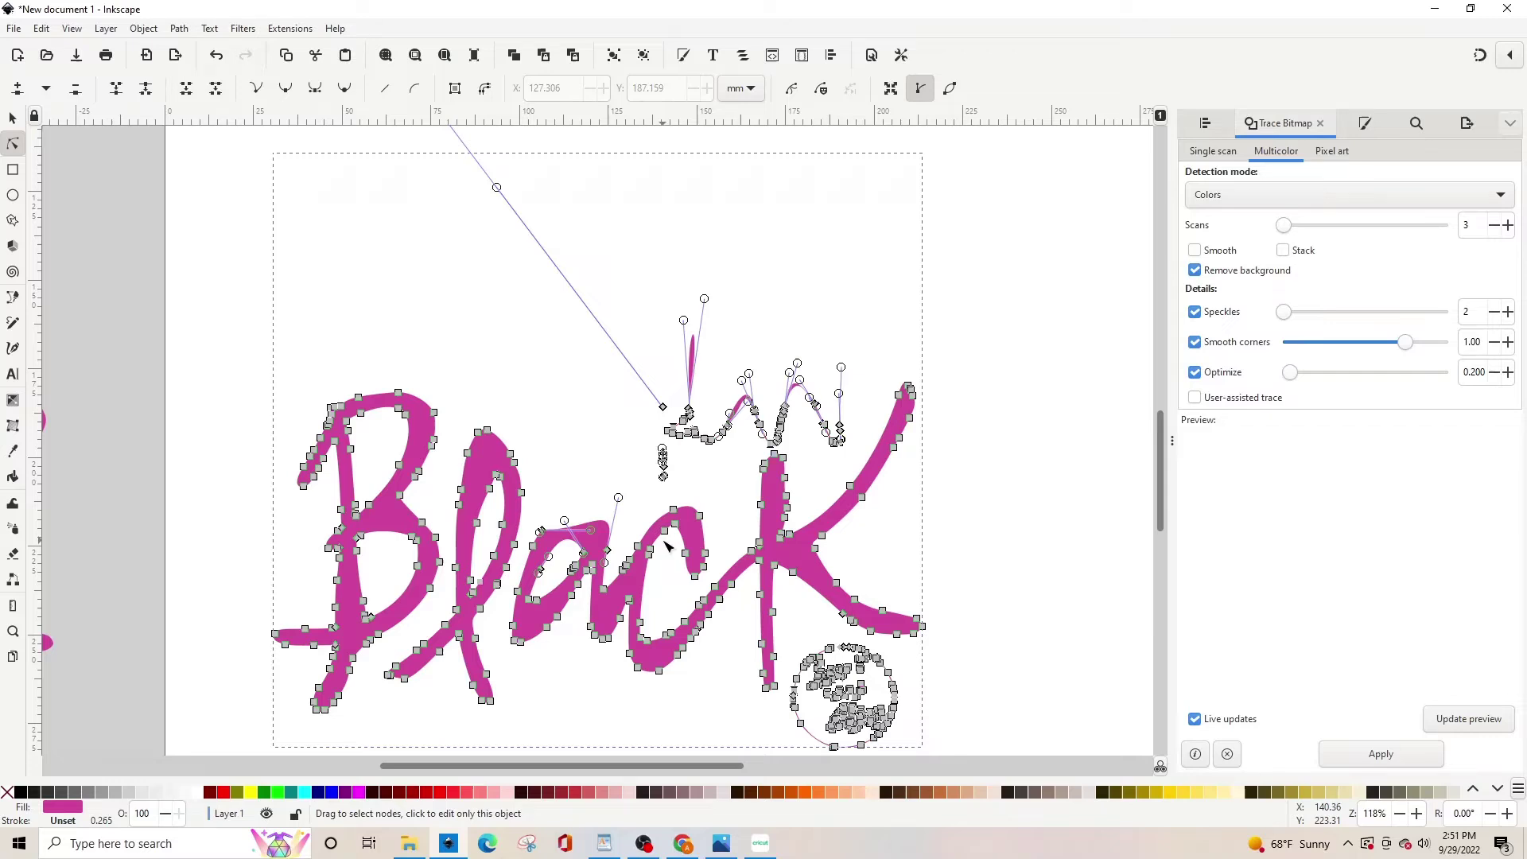
key(ctrl+z)
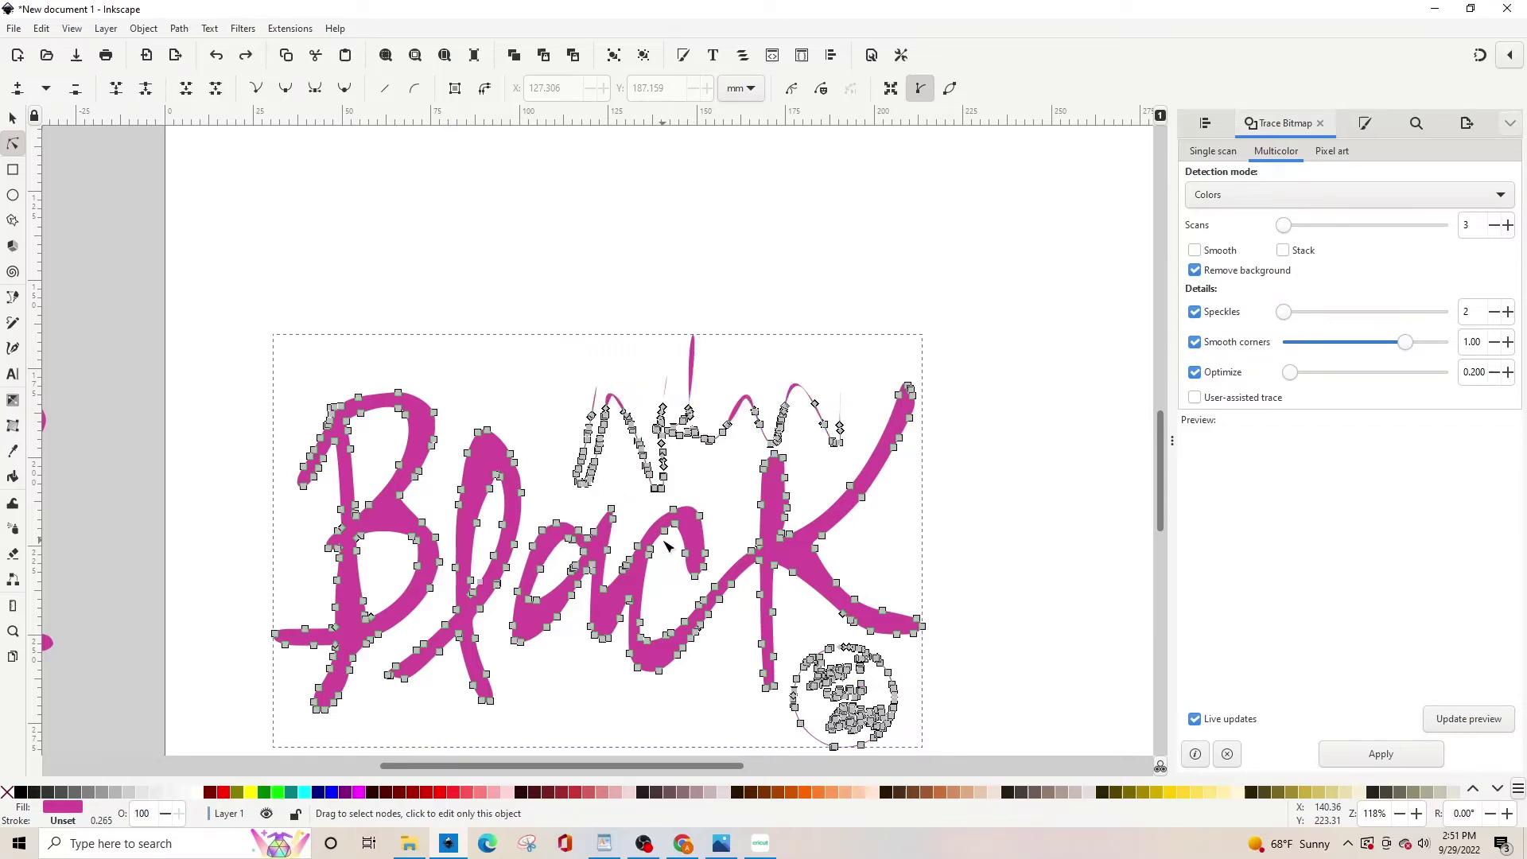
- Delete the leftover N strokes, top loop, and teardrop fragment above the K
drag(563, 352, 691, 505)
key(Delete)
drag(652, 316, 743, 461)
key(Delete)
drag(740, 355, 808, 453)
key(Delete)
drag(799, 347, 853, 459)
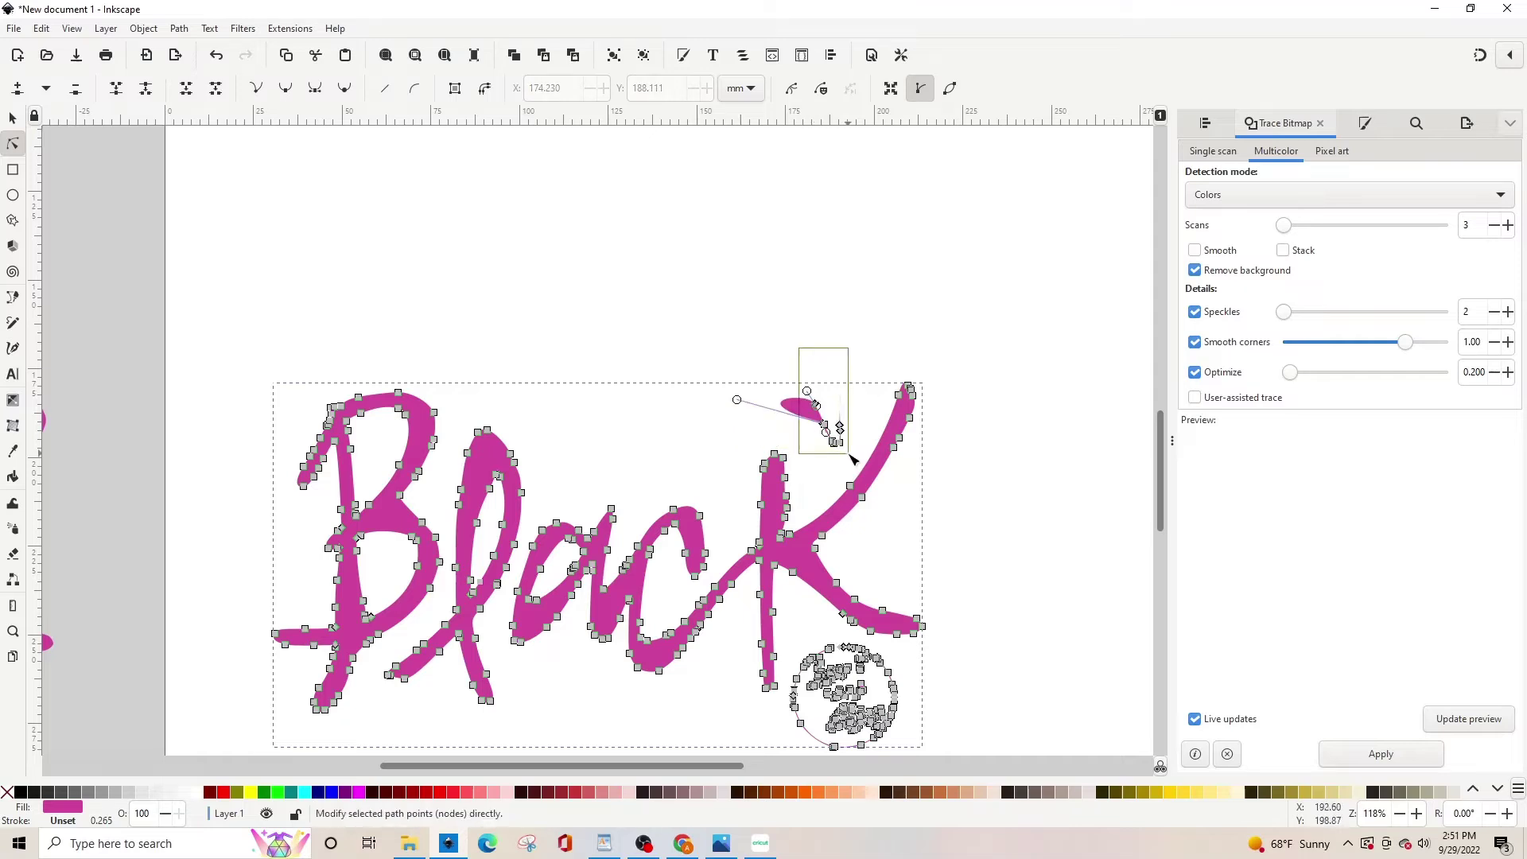
key(Delete)
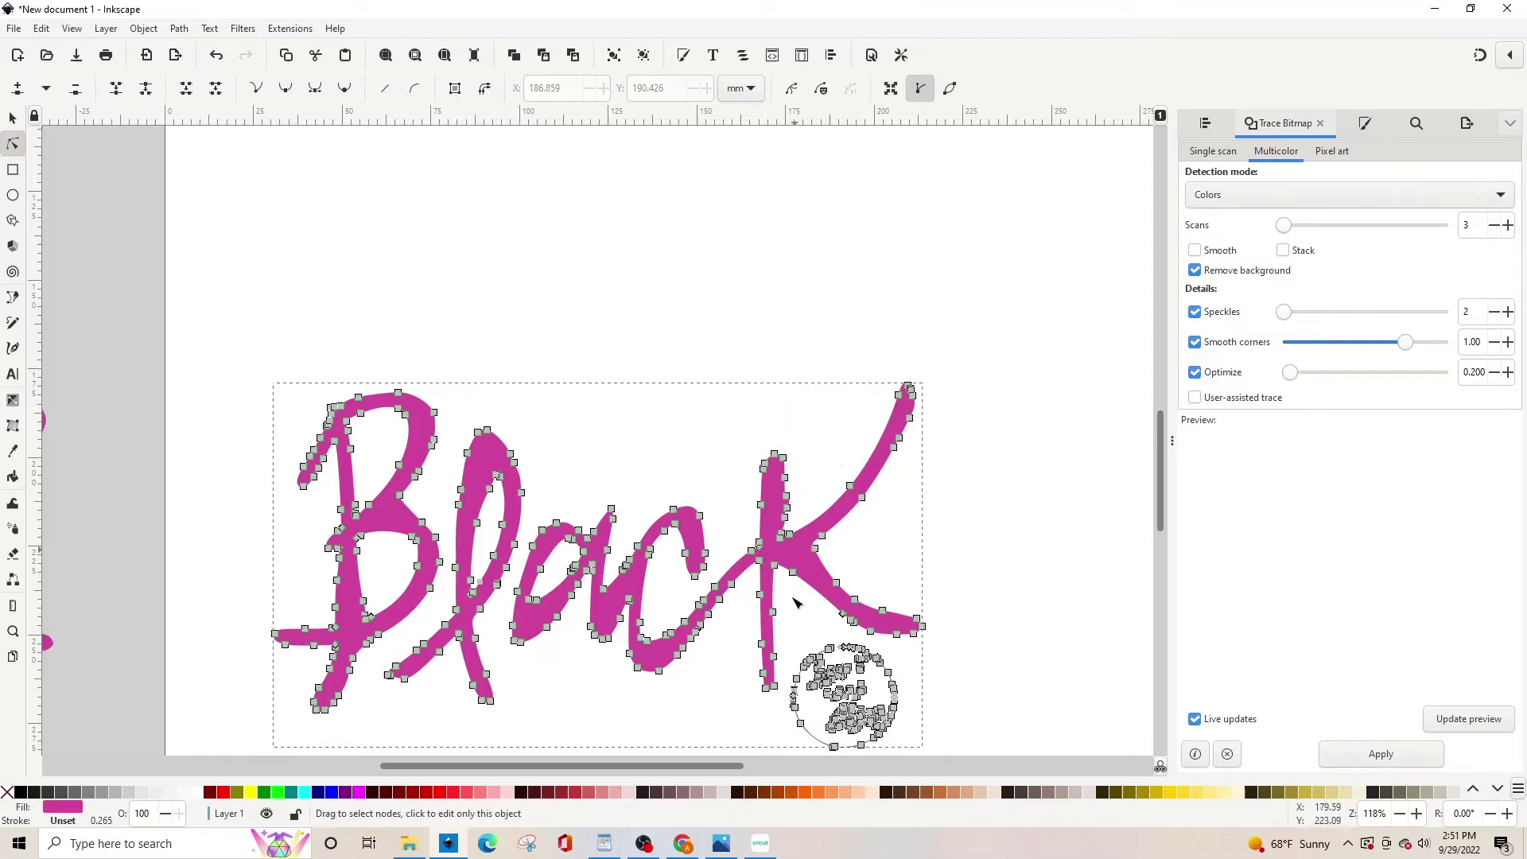
- Delete the scribble fragment below the K and its stray straight segment
mouse_move(793, 642)
mouse_down()
mouse_move(831, 735)
mouse_move(909, 765)
mouse_up()
key(Delete)
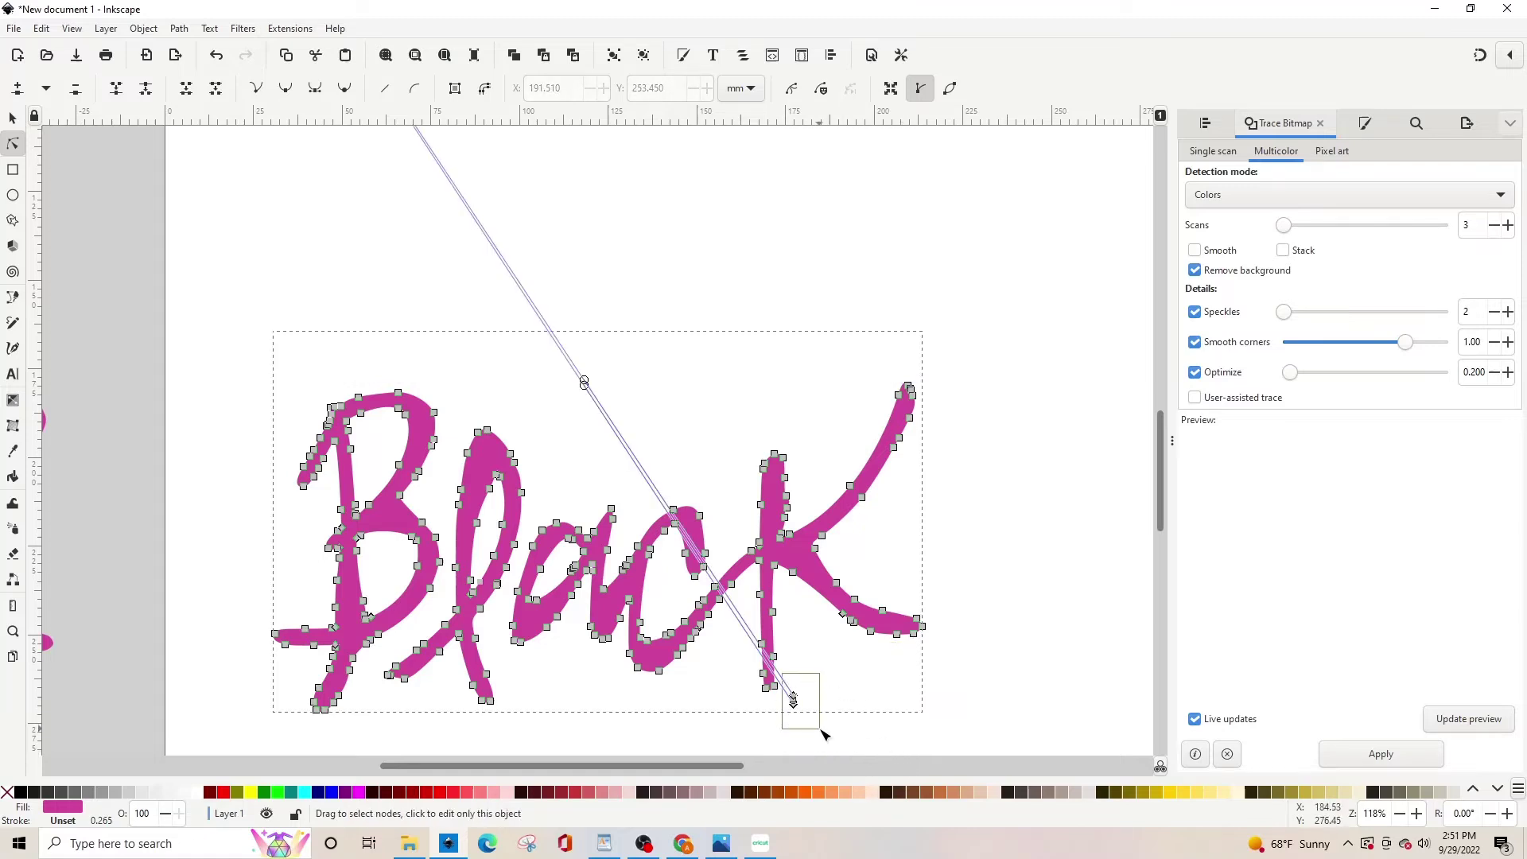
key(Delete)
- Move the black 'Pink is the New' trace onto the page above the pink 'Black'
click(12, 119)
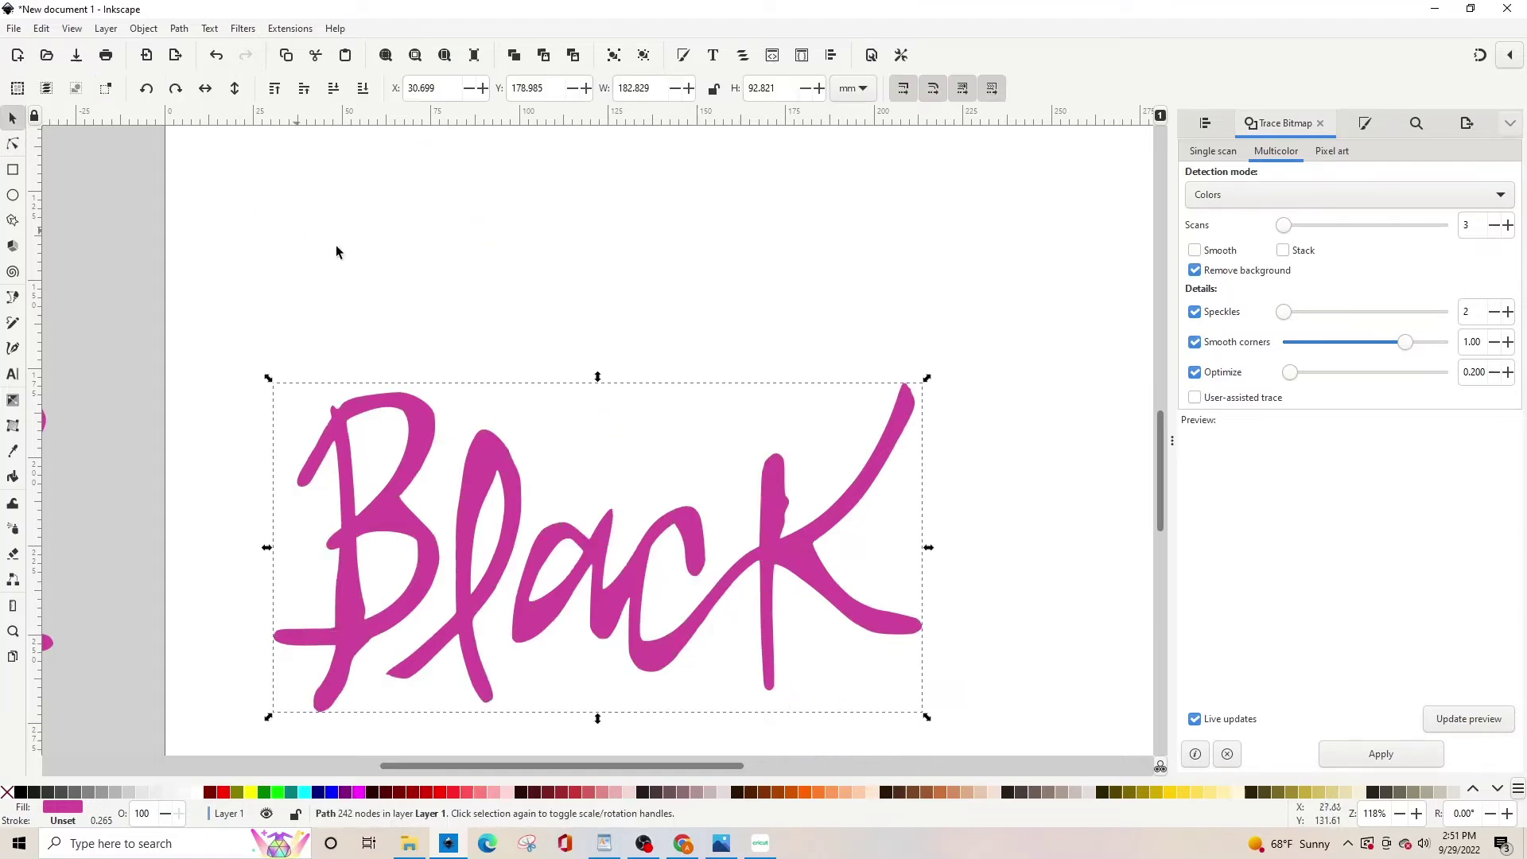
scroll(493, 420, down, 3)
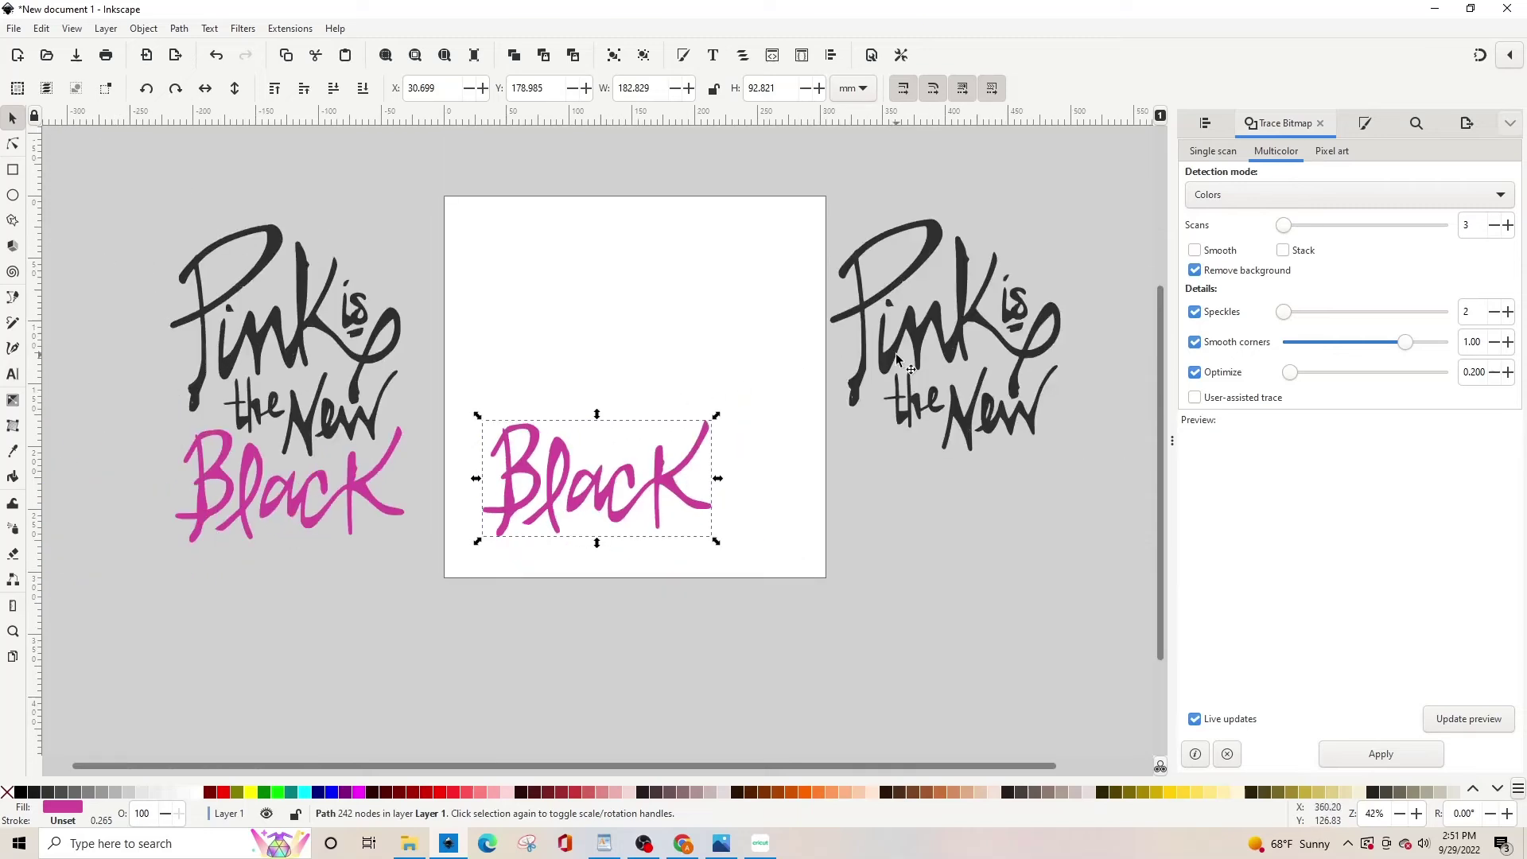
drag(890, 362, 537, 366)
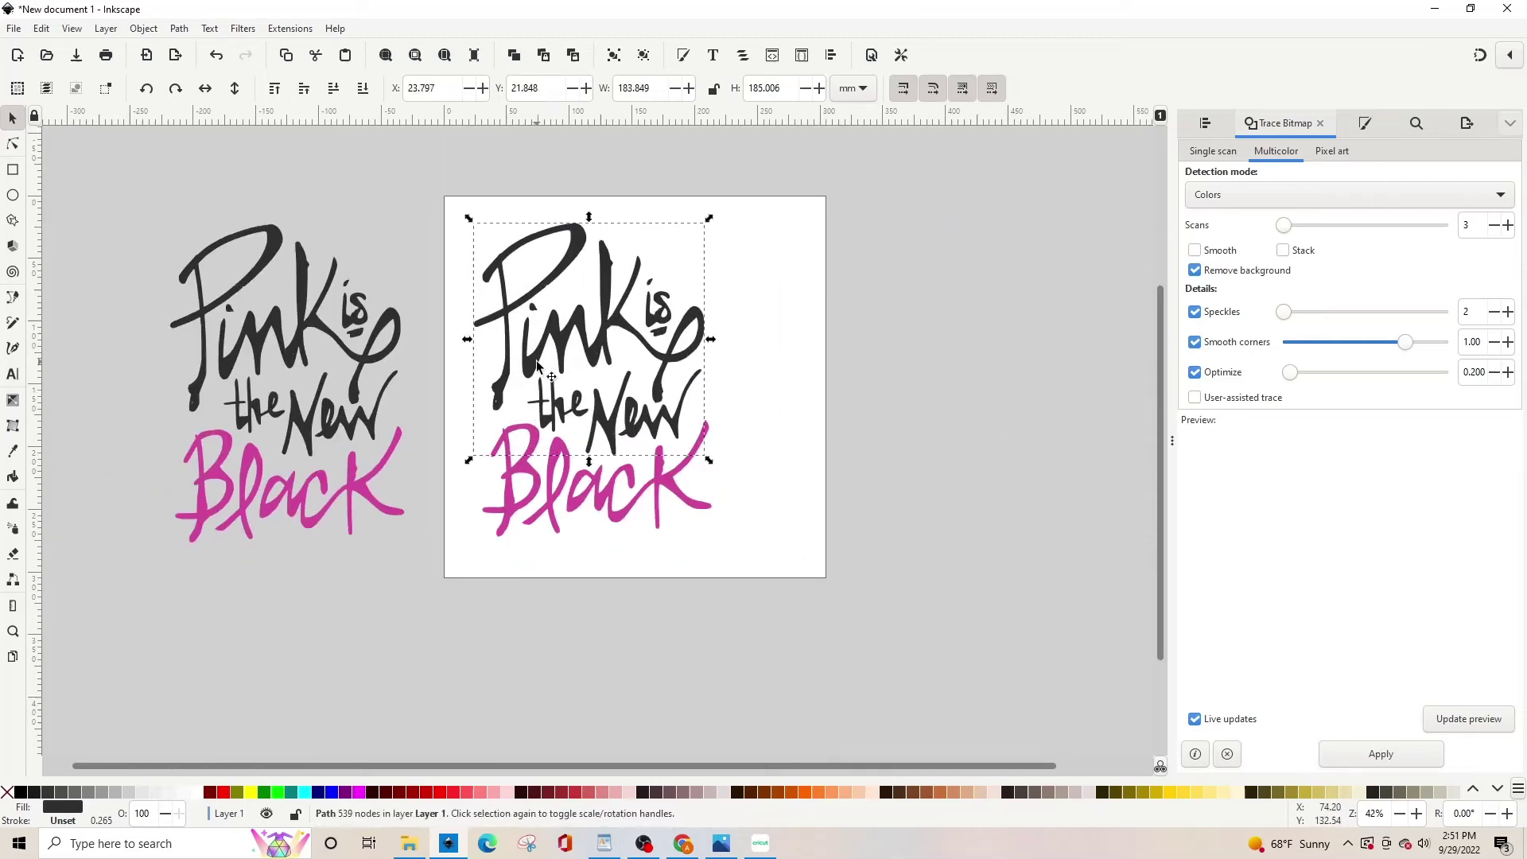
key(3)
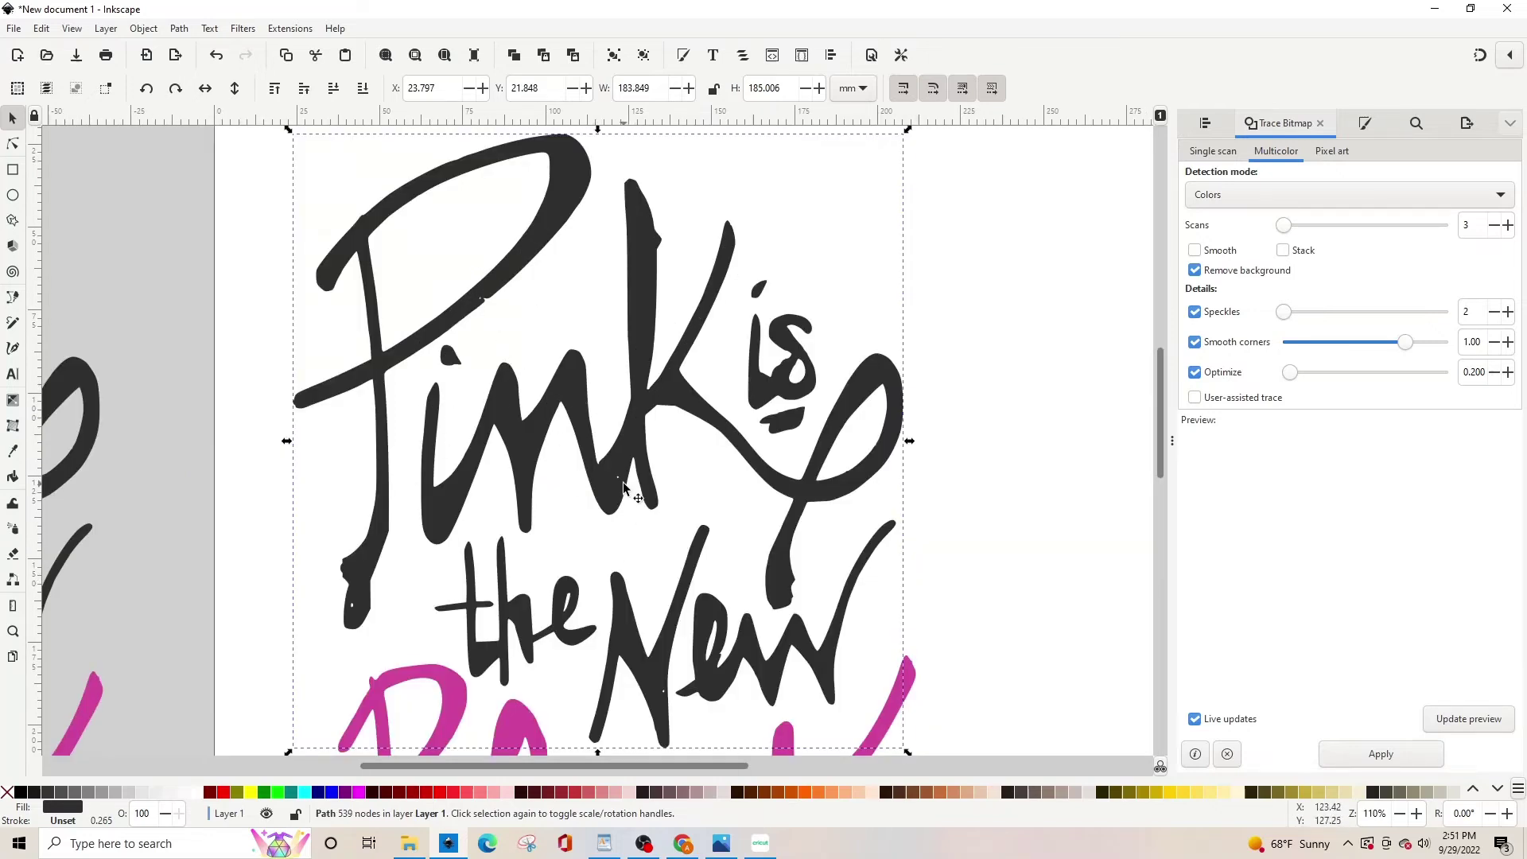
click(13, 144)
ctrl+scroll(634, 473, up, 3)
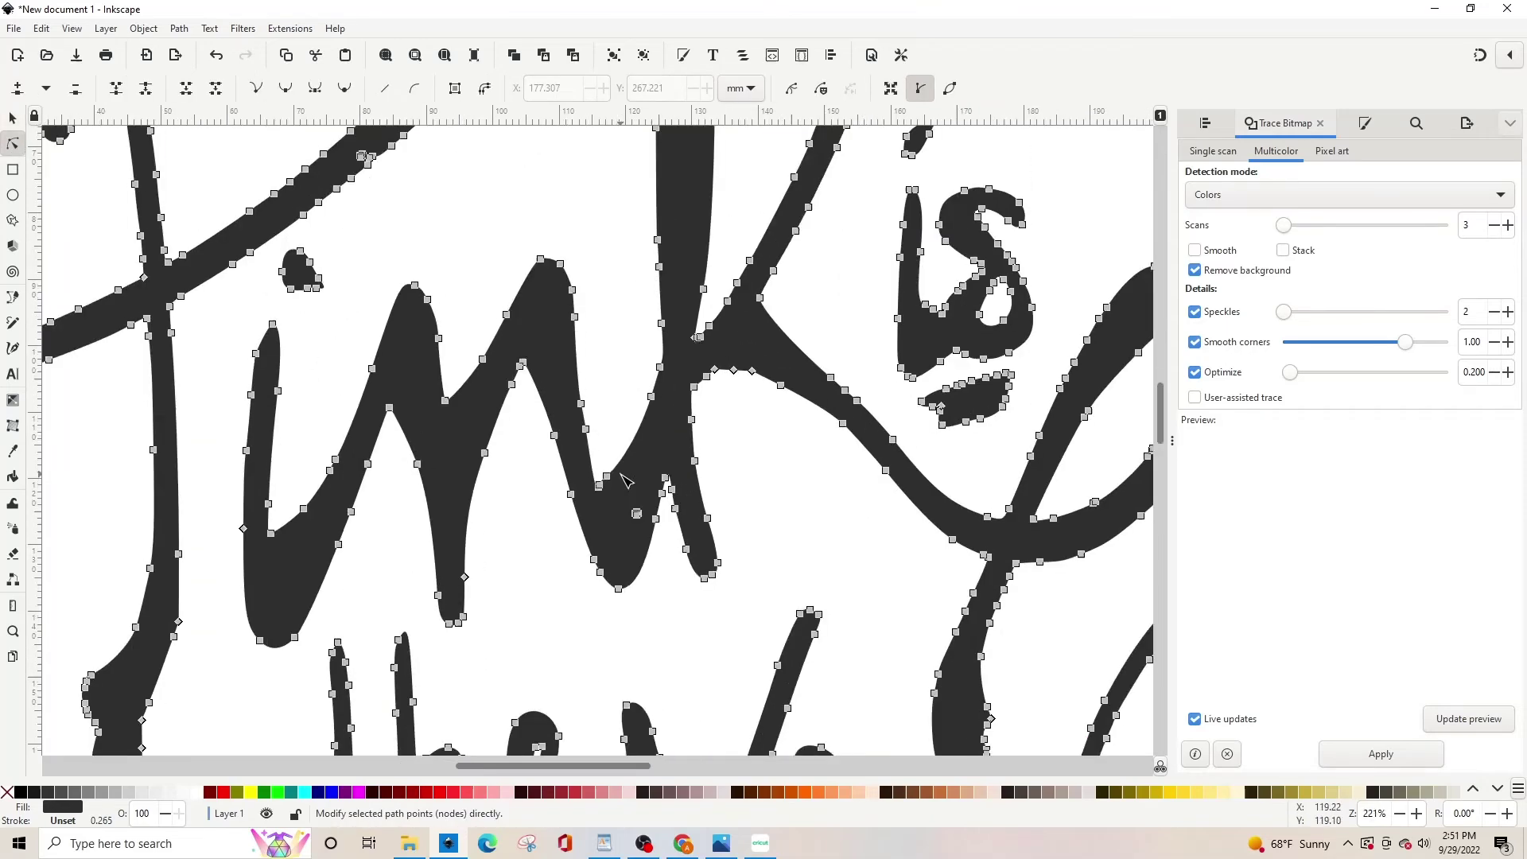
drag(664, 555, 665, 557)
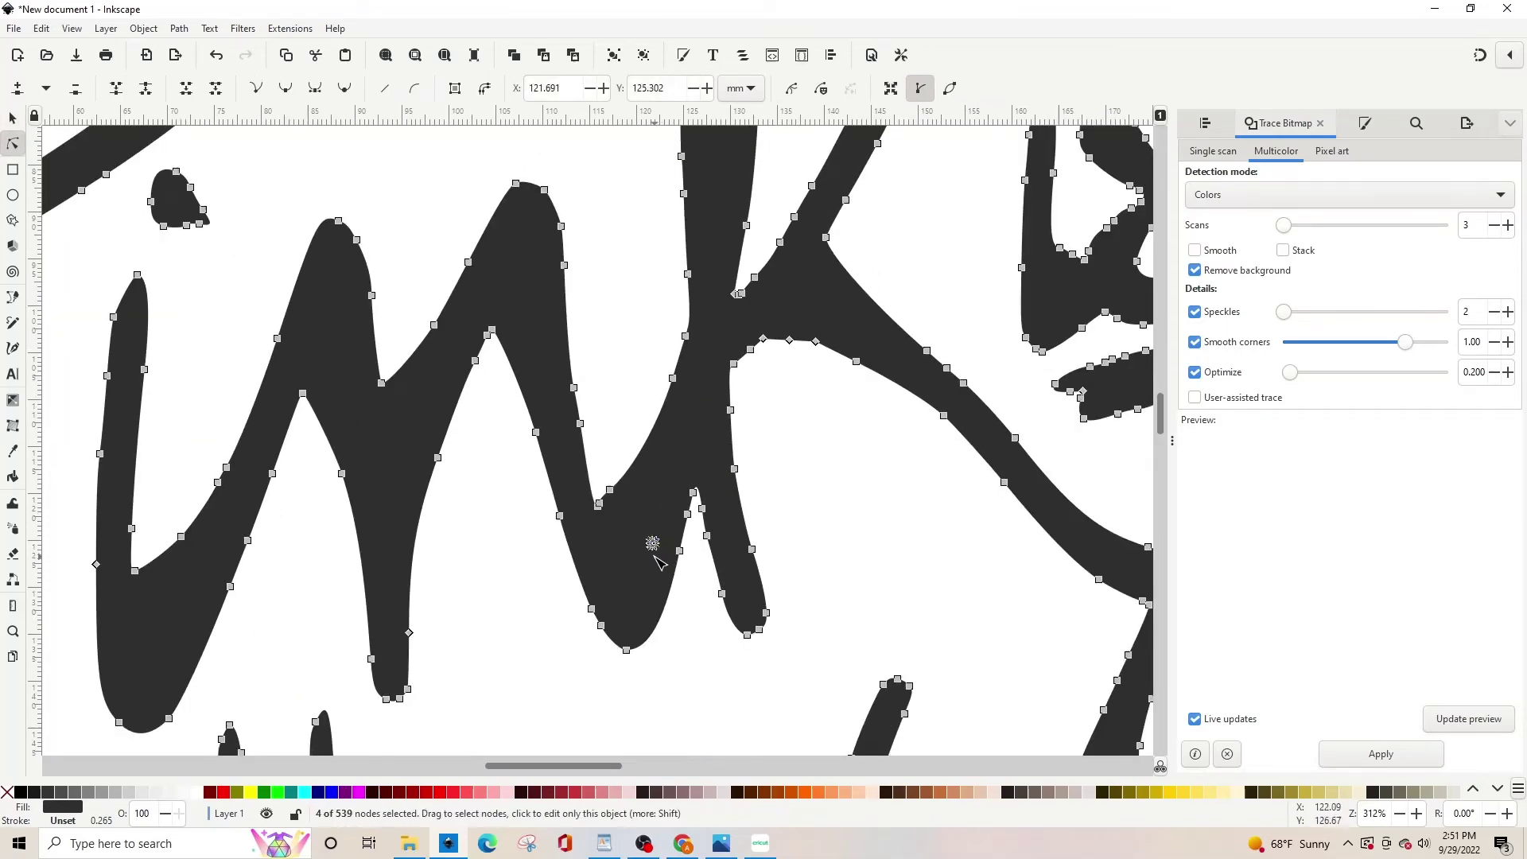
click(658, 561)
drag(572, 768, 503, 772)
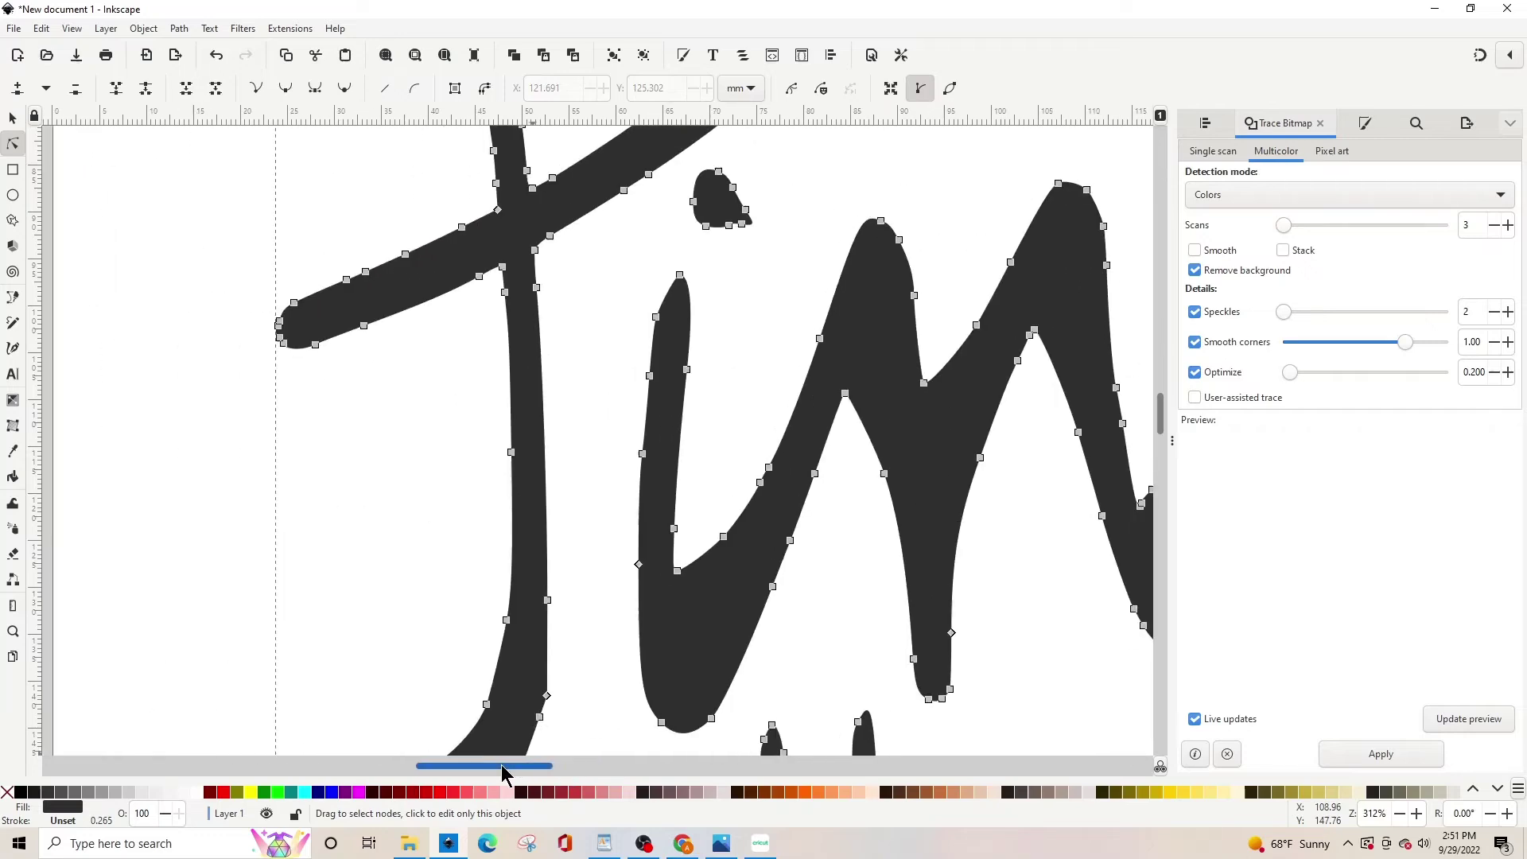
scroll(556, 645, down, 8)
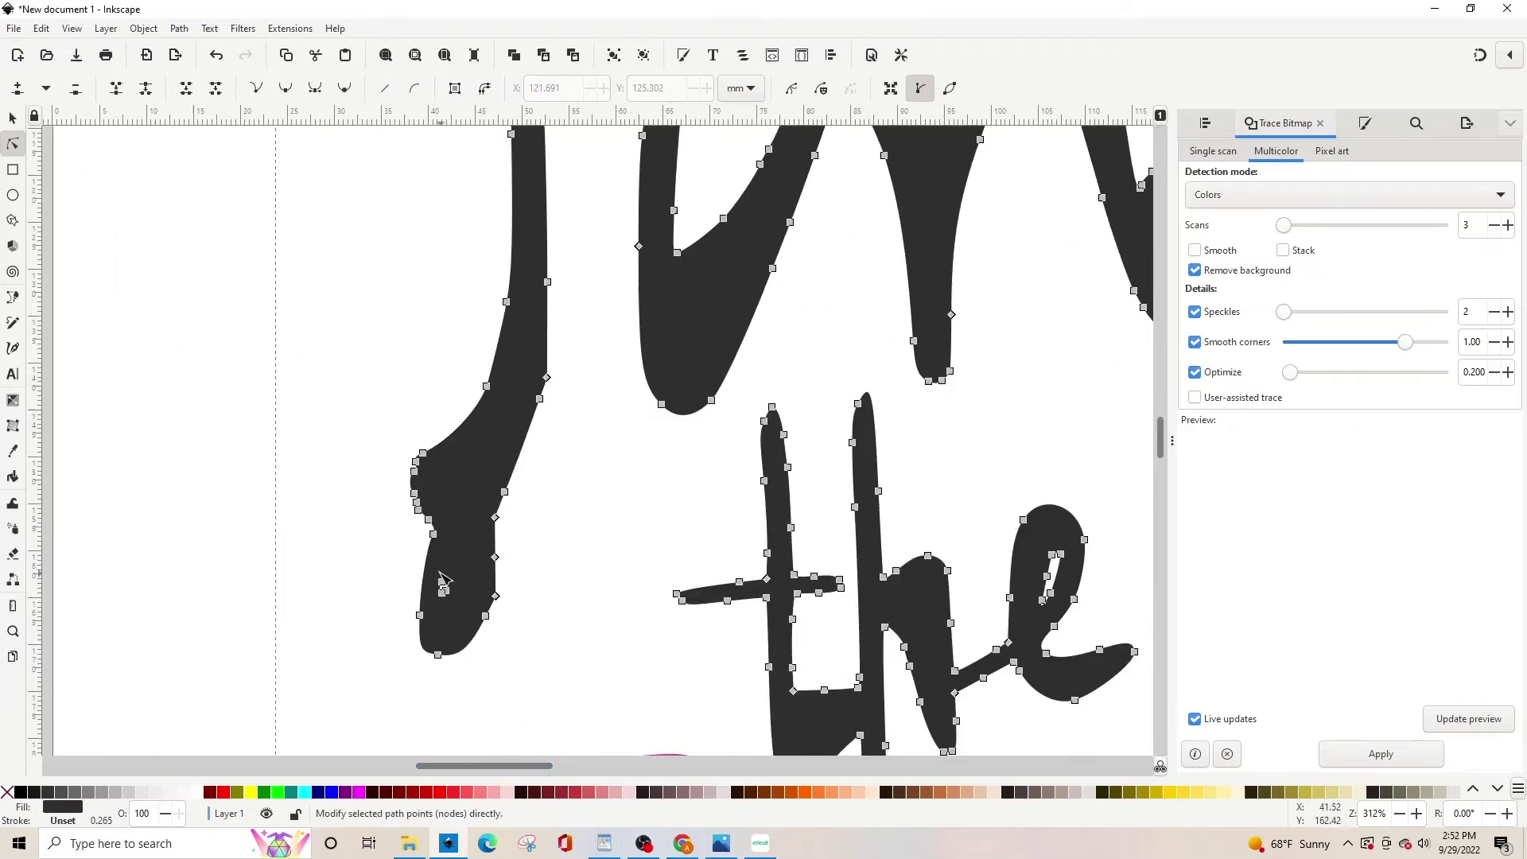
click(442, 588)
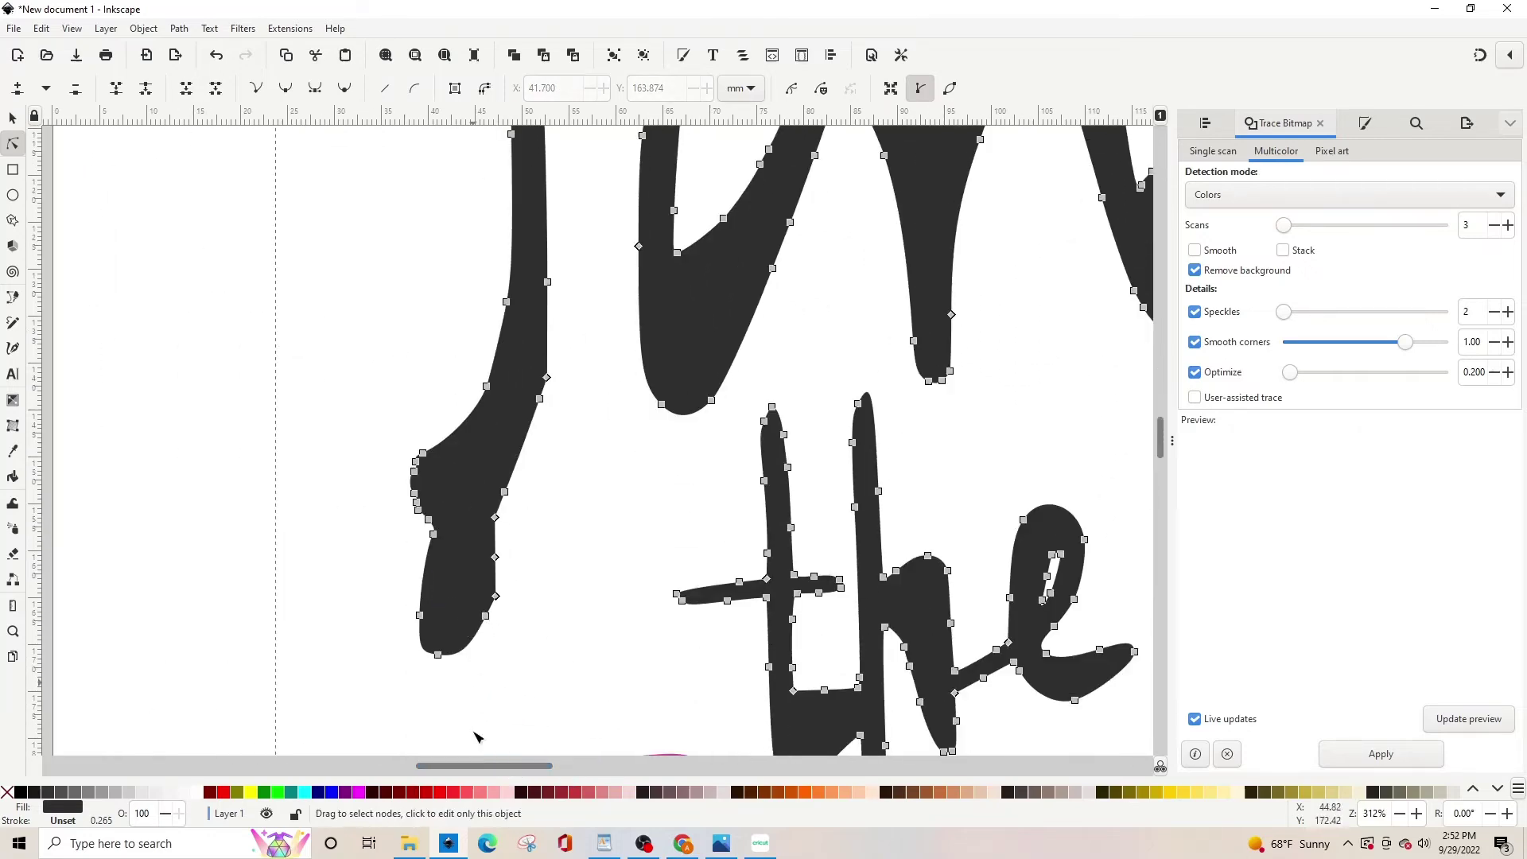
mouse_move(474, 768)
mouse_down()
mouse_move(572, 759)
mouse_move(612, 710)
mouse_up()
scroll(613, 710, up, 10)
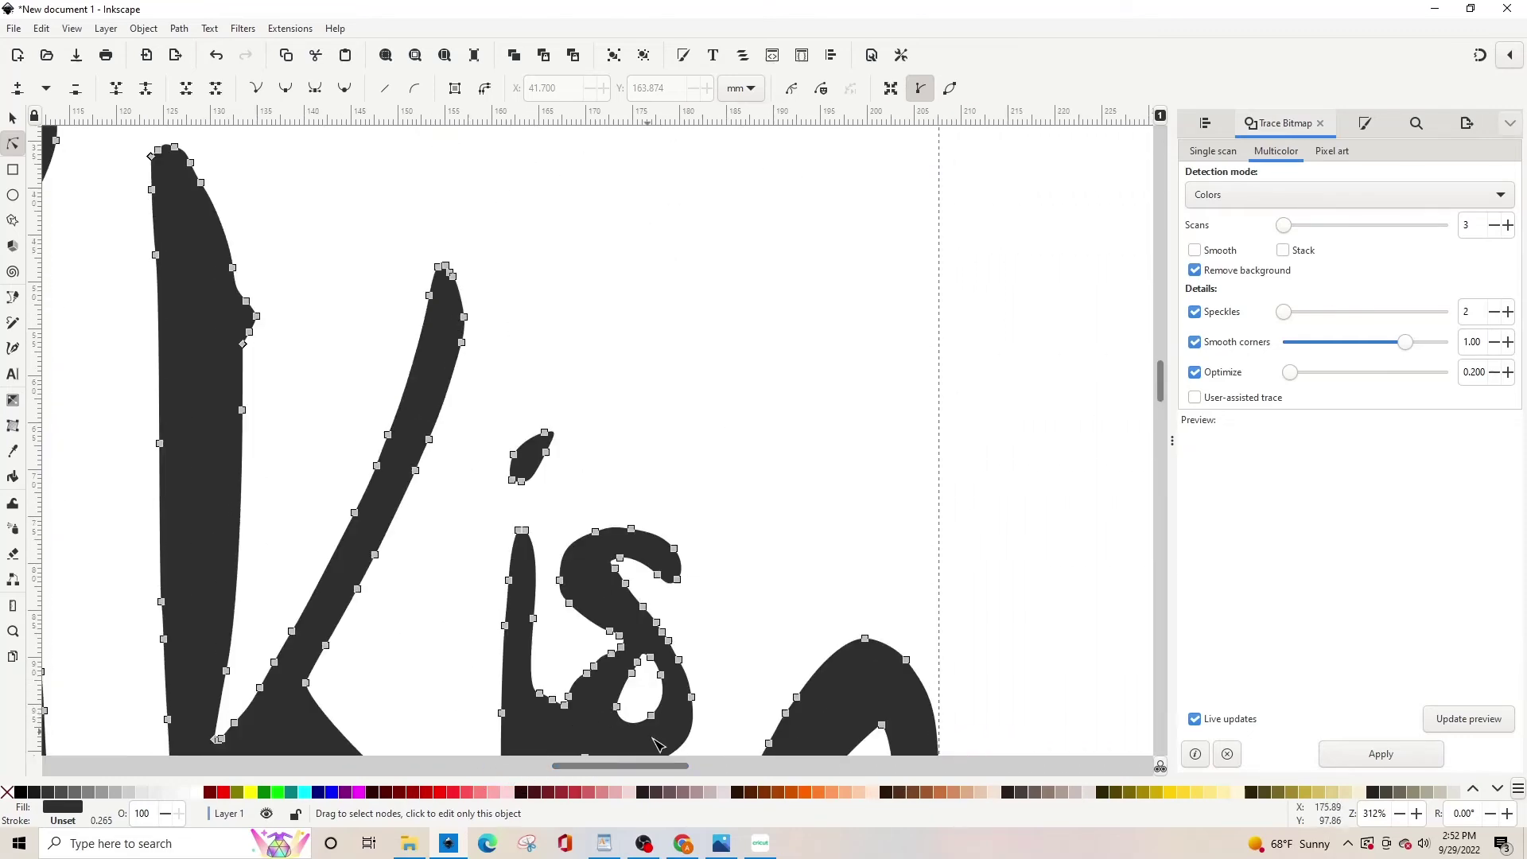
drag(654, 768, 536, 769)
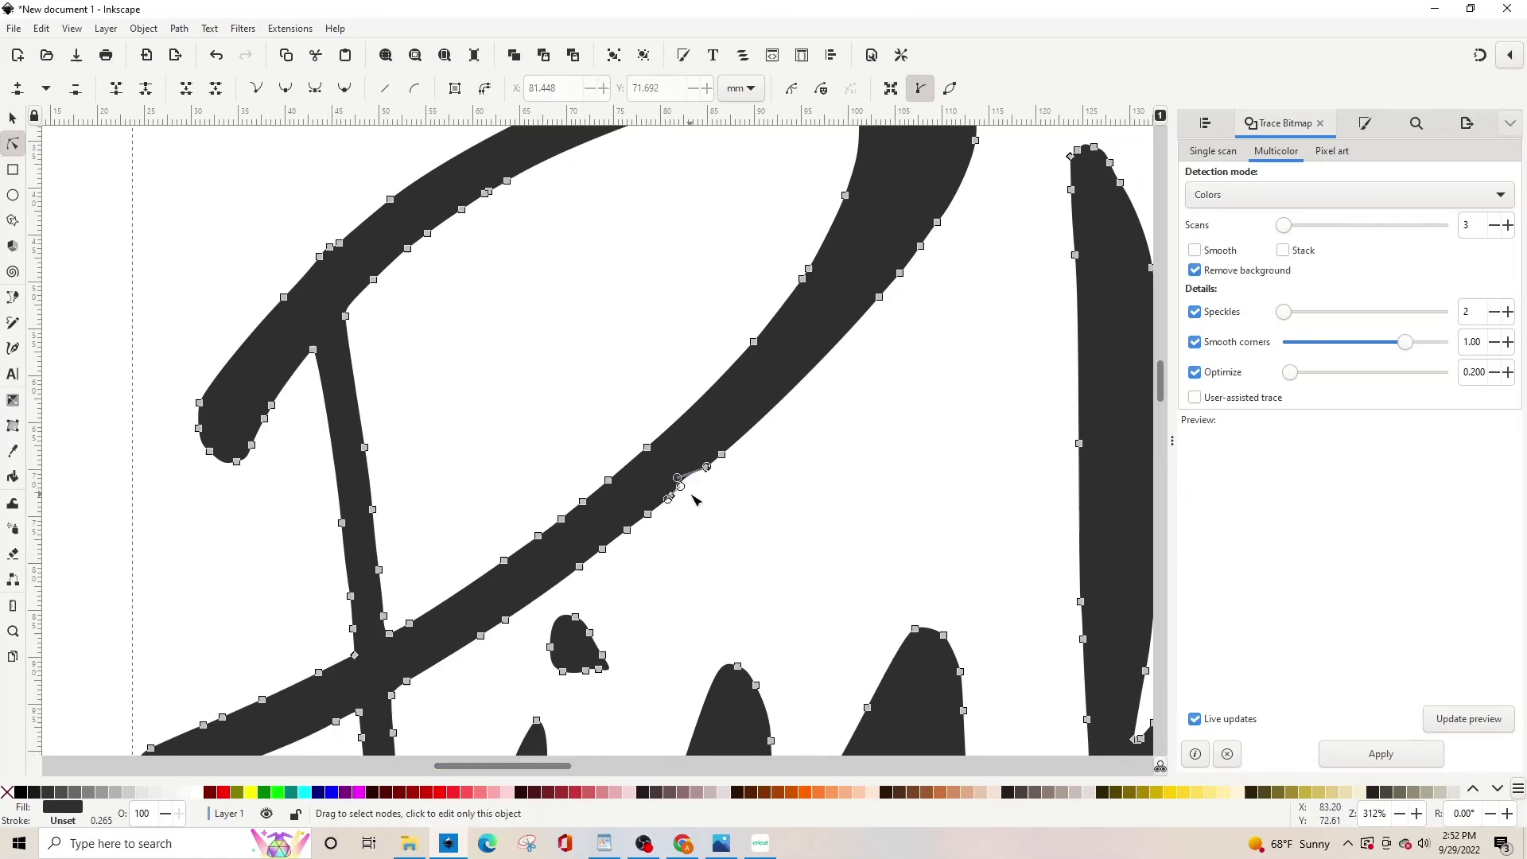
click(739, 509)
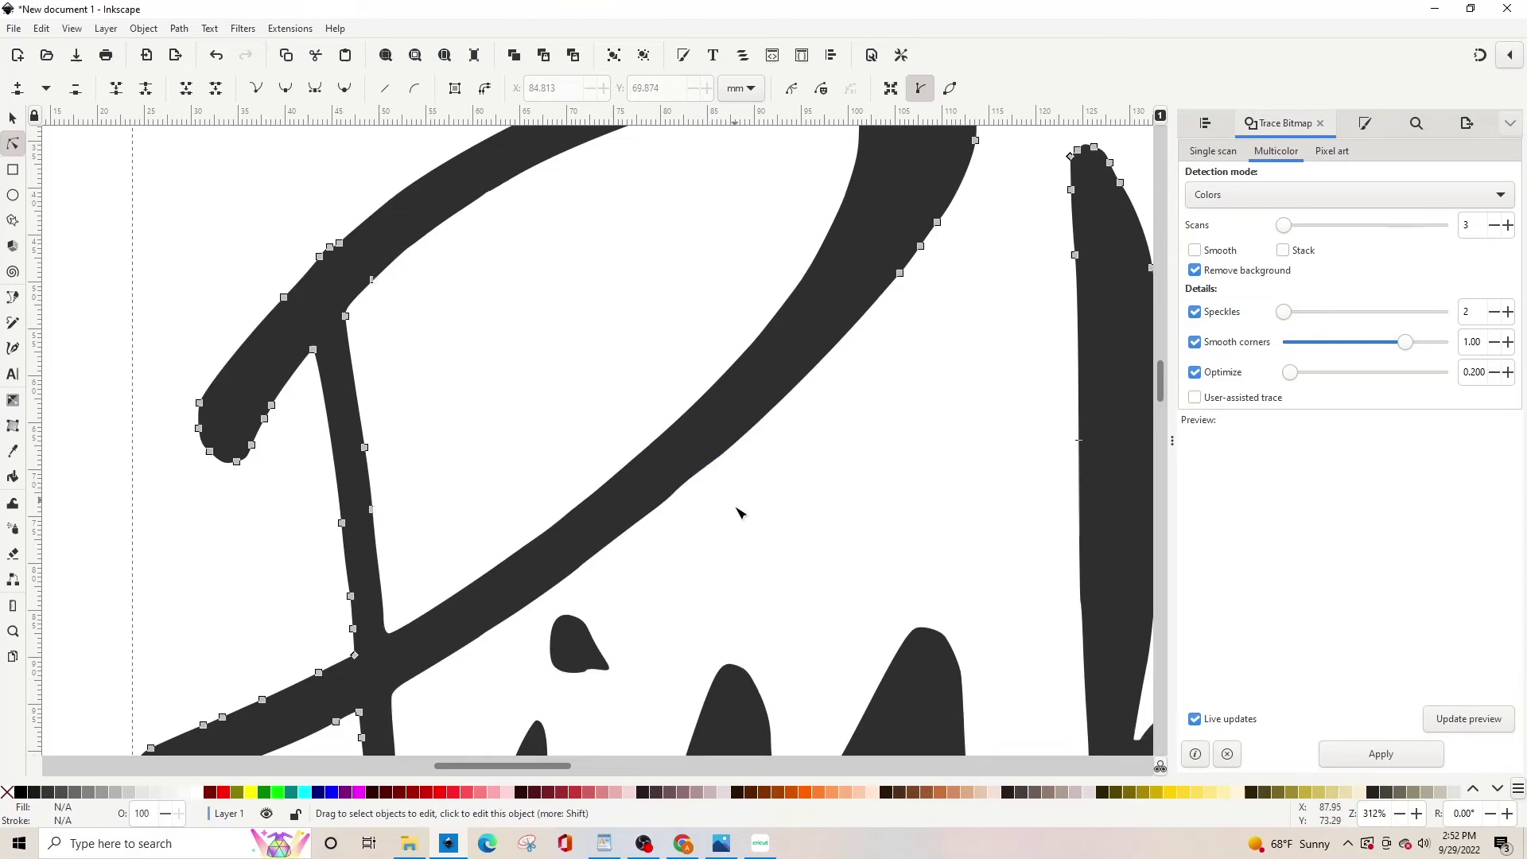
- Zoom out and rubber-band select both the black and pink traces on the page
ctrl+scroll(760, 639, down, 3)
scroll(752, 625, down, 4)
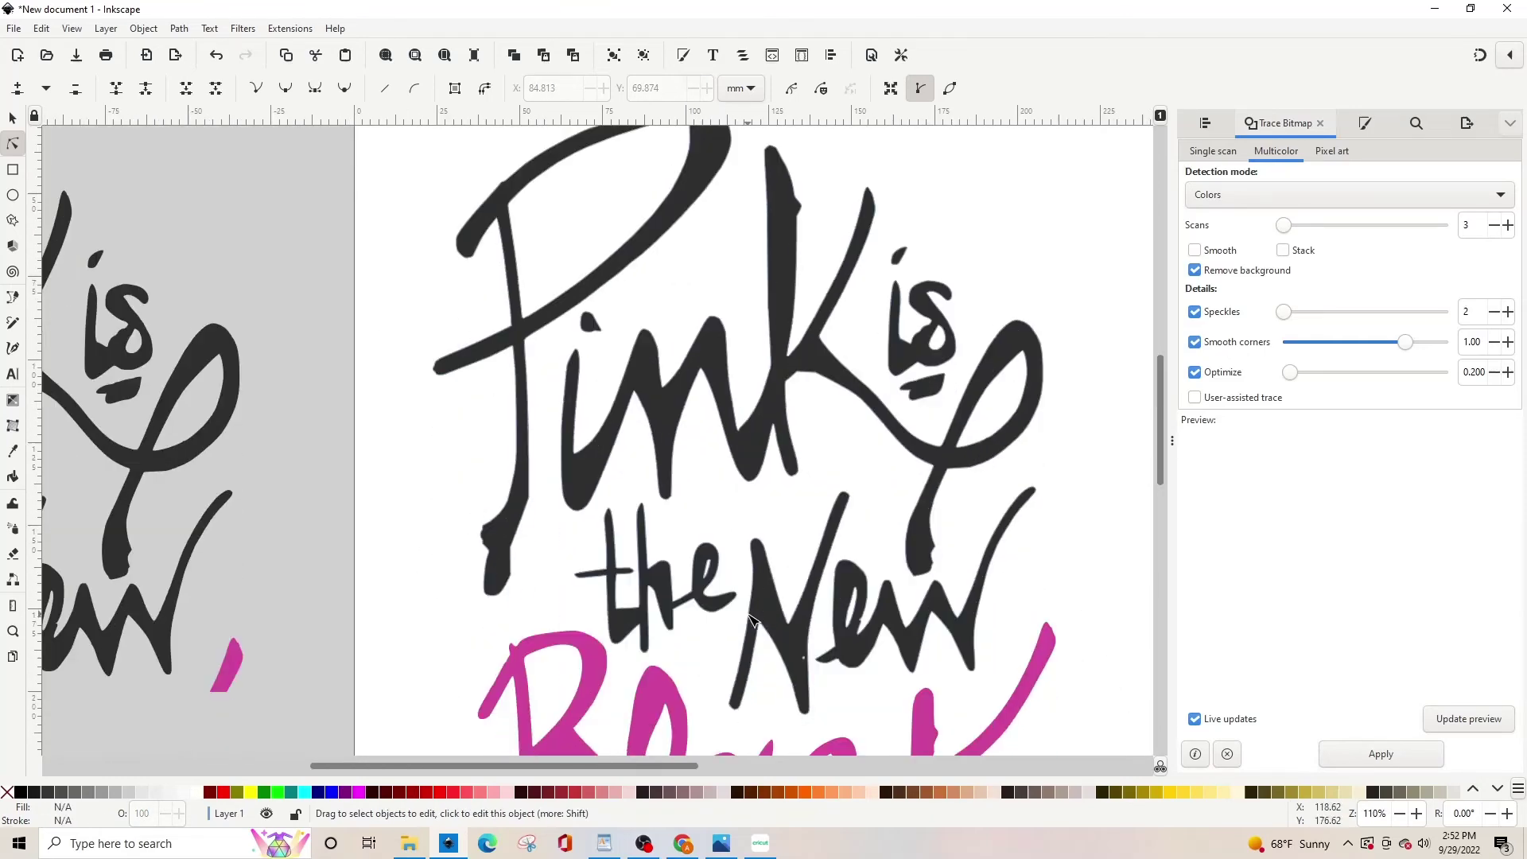
scroll(746, 609, down, 4)
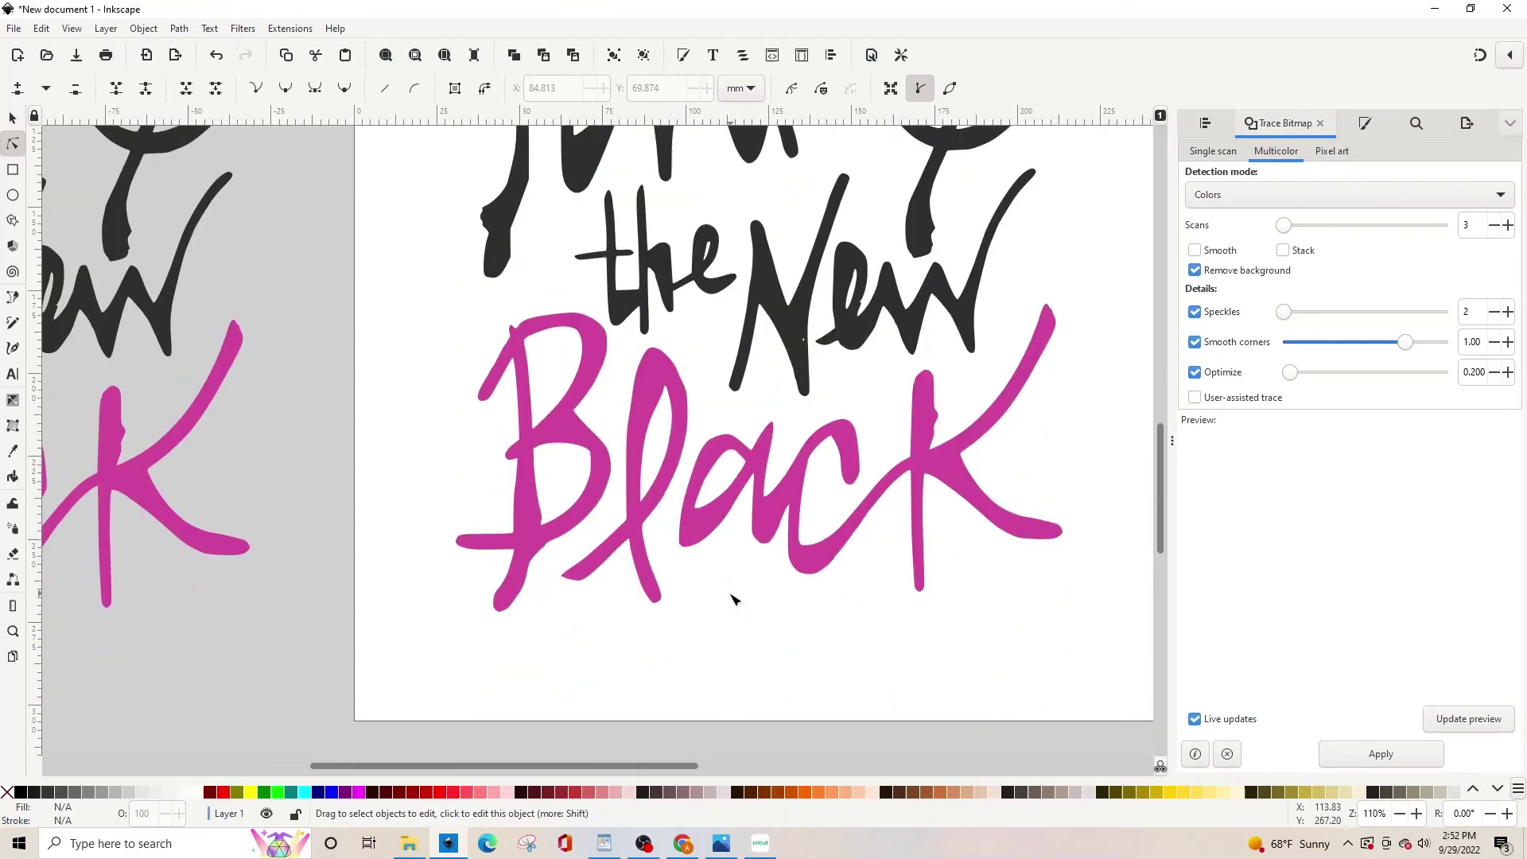
ctrl+scroll(732, 600, up, 3)
ctrl+scroll(728, 600, down, 3)
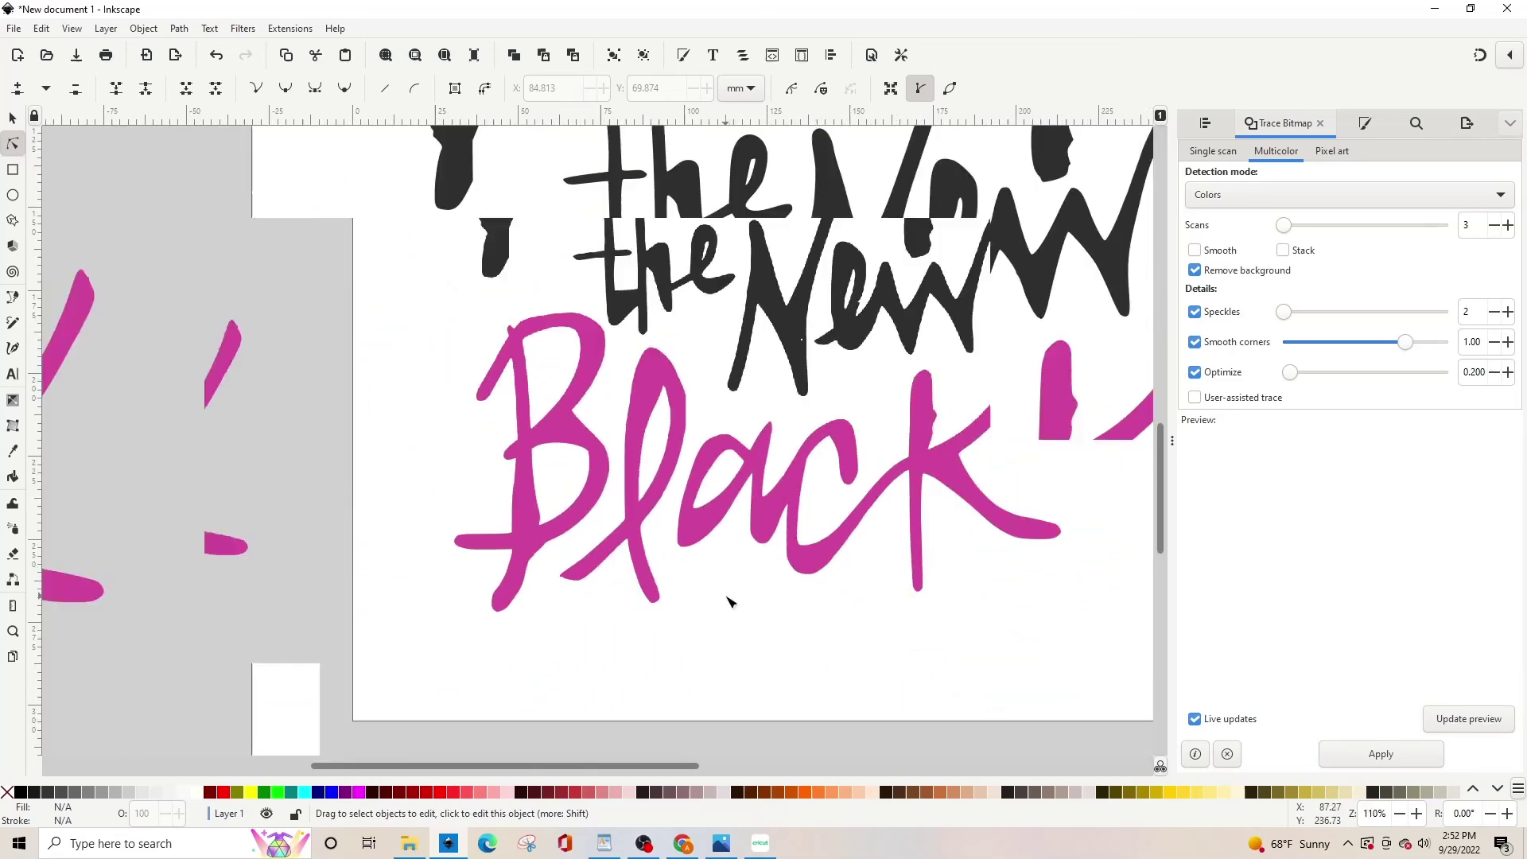
ctrl+scroll(727, 600, down, 2)
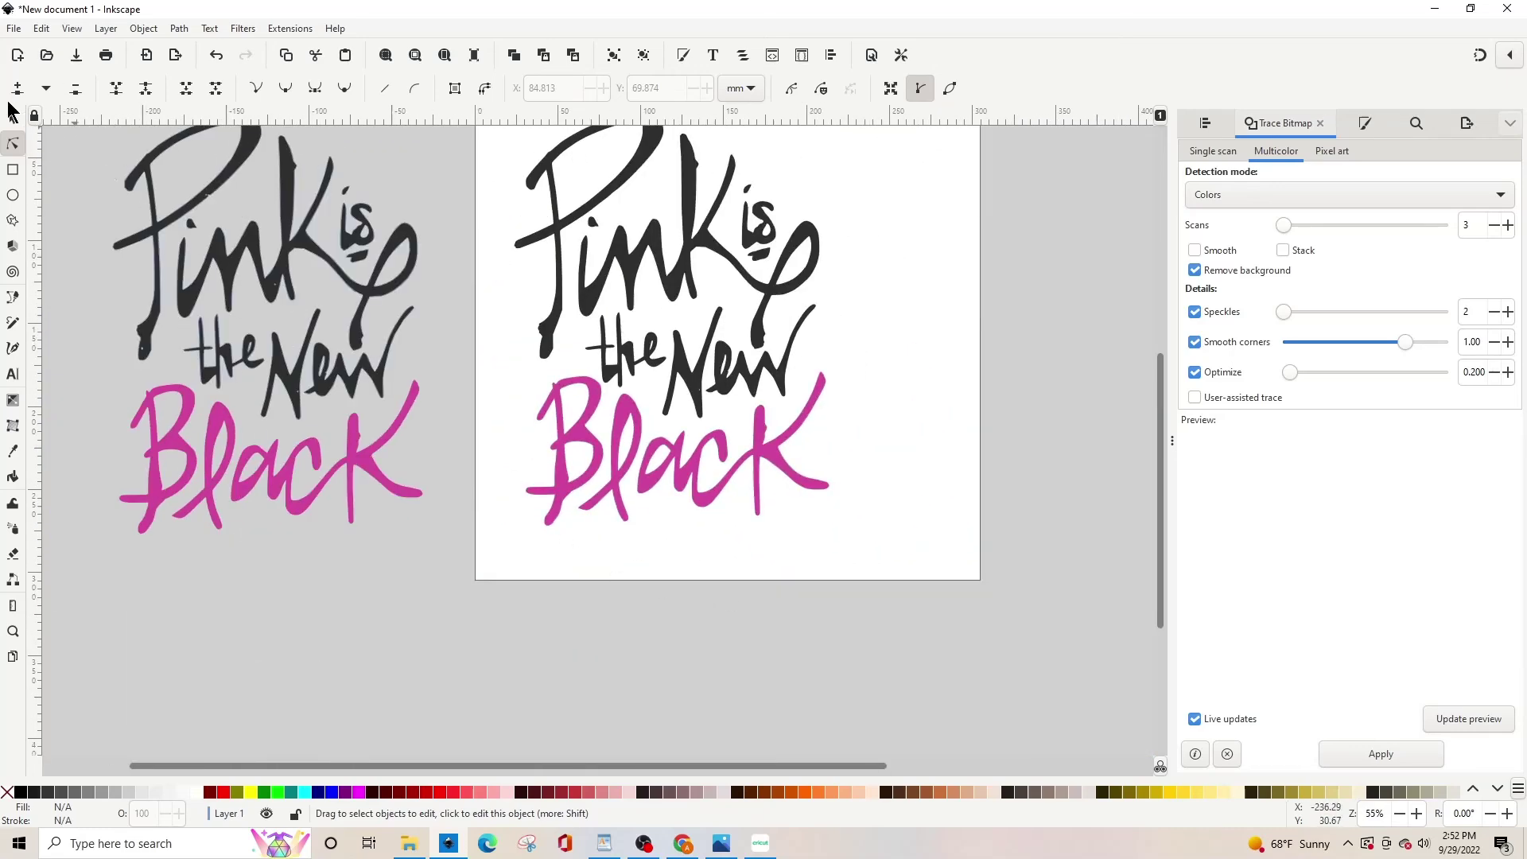
click(12, 118)
scroll(438, 248, up, 6)
drag(505, 256, 885, 765)
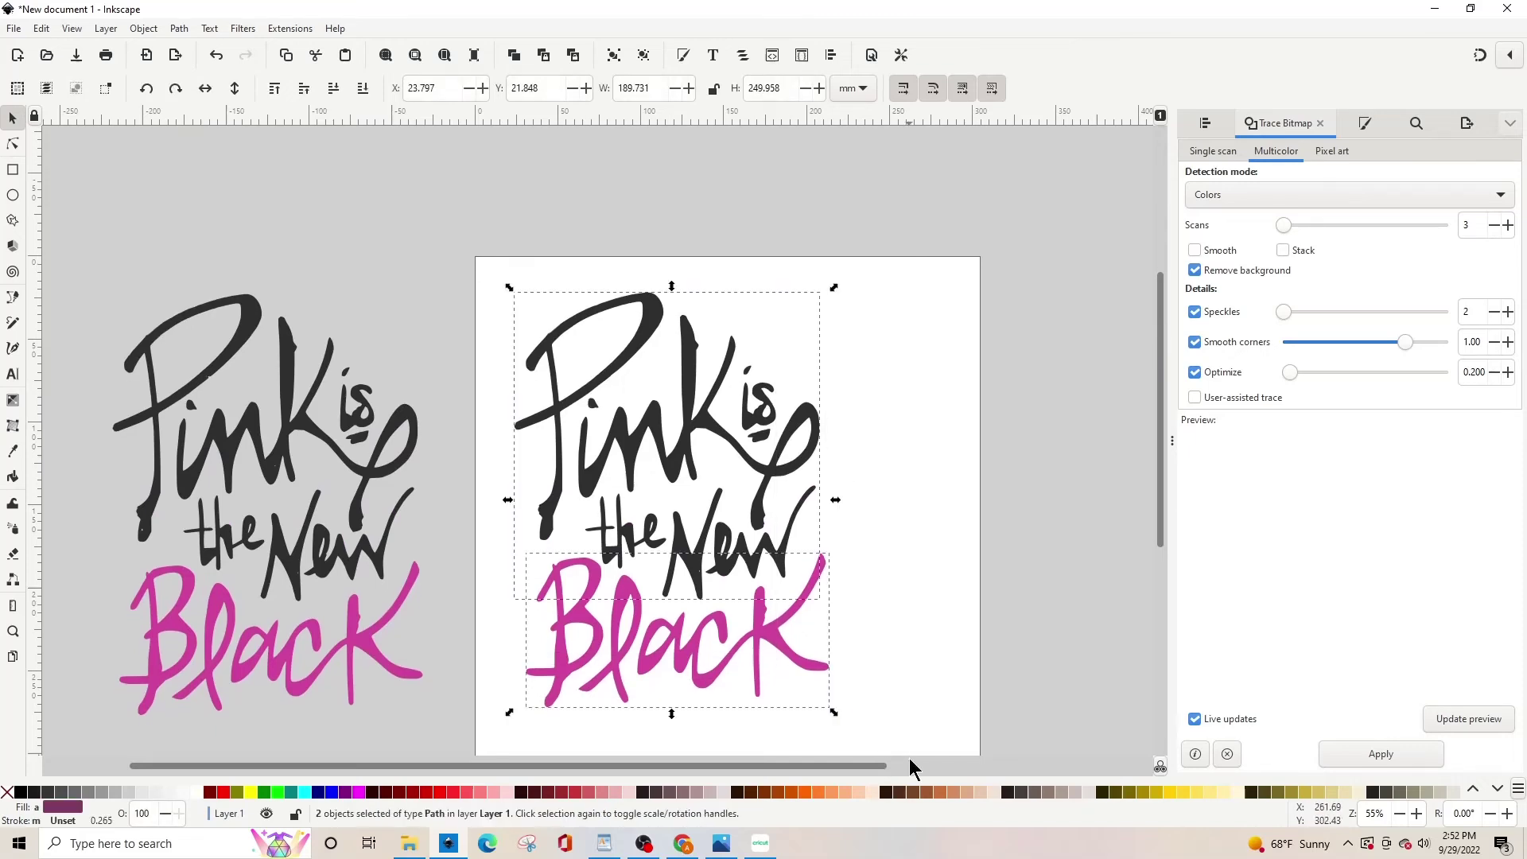
- Group the two traces, delete the original artwork left of the page, and reposition the group
key(ctrl+g)
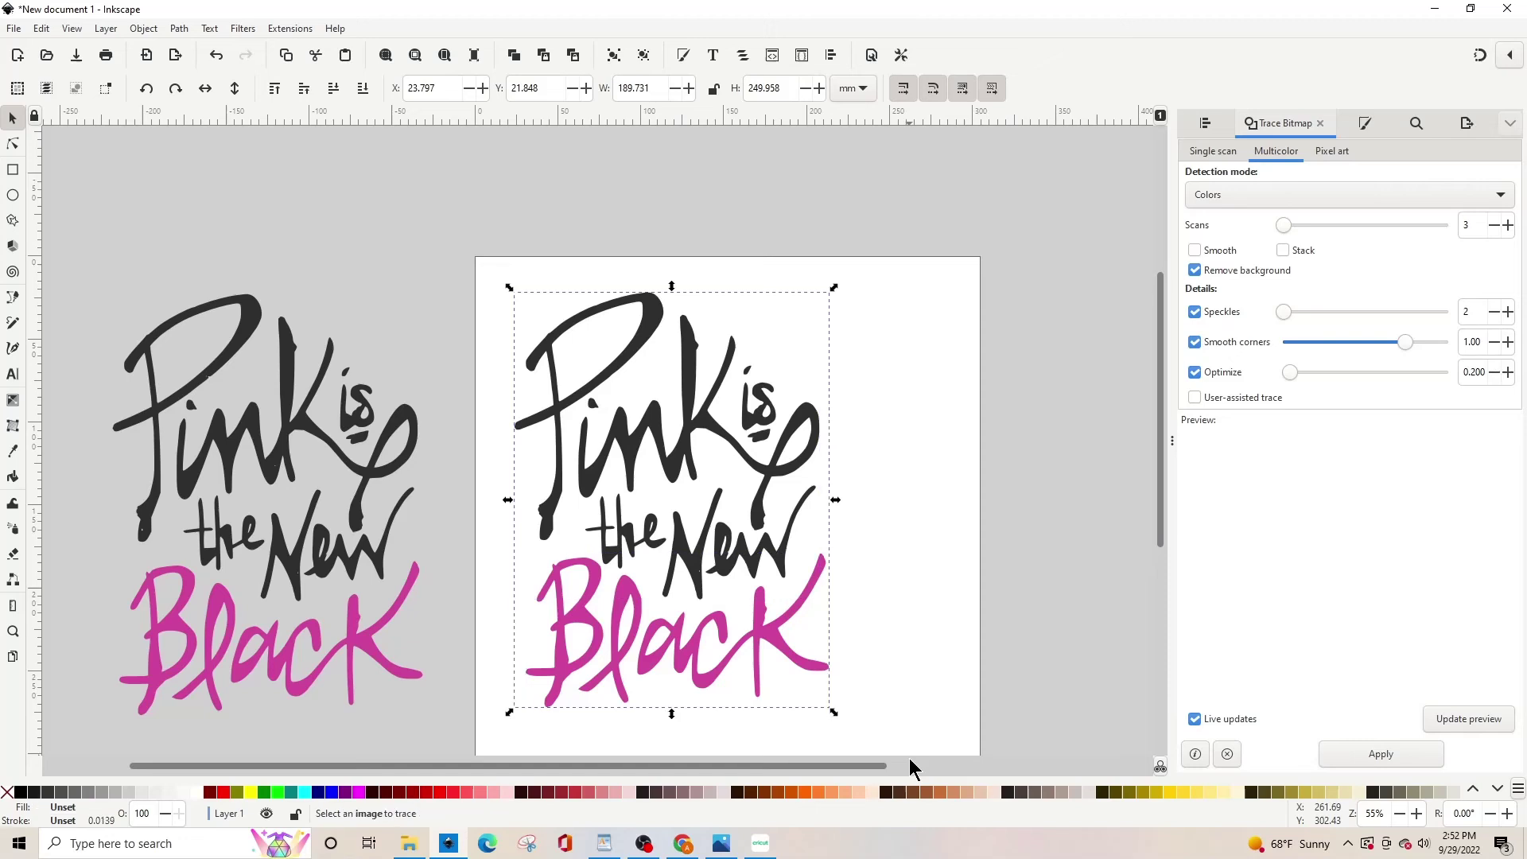
drag(710, 557, 781, 565)
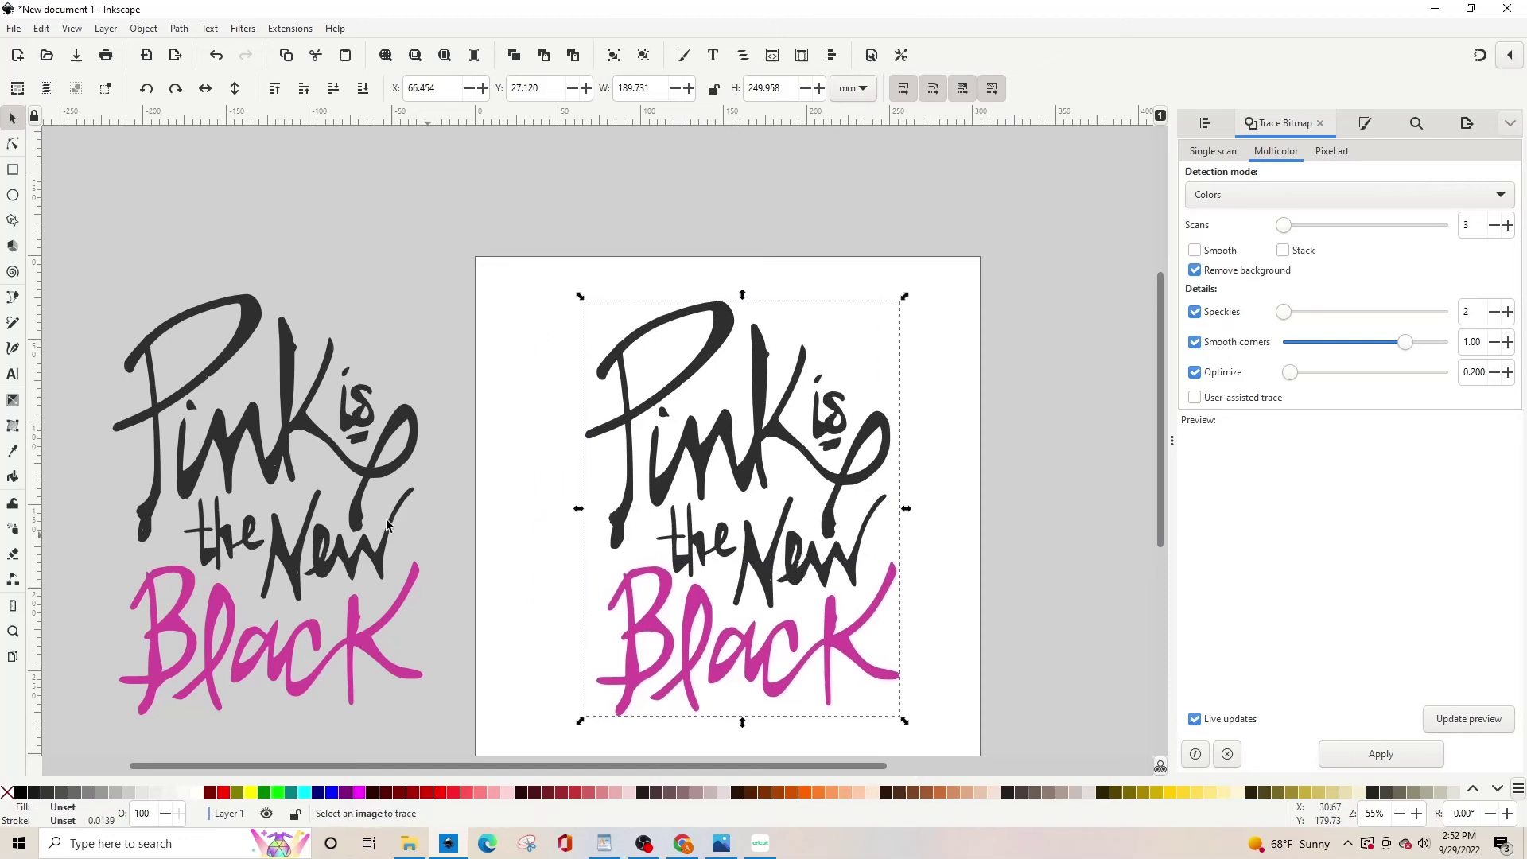
click(342, 449)
key(Delete)
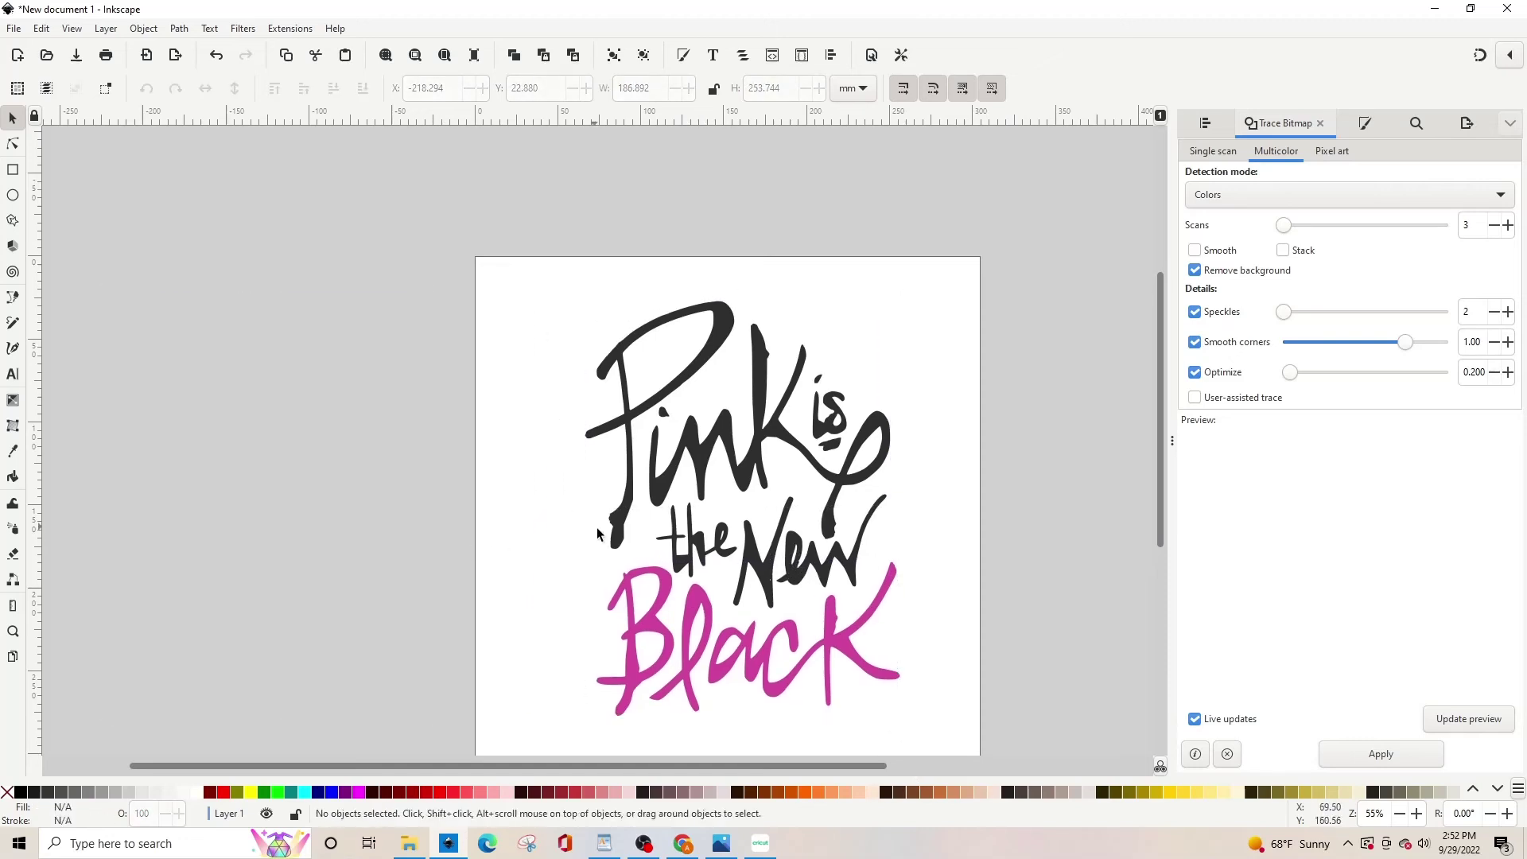
drag(737, 434, 715, 431)
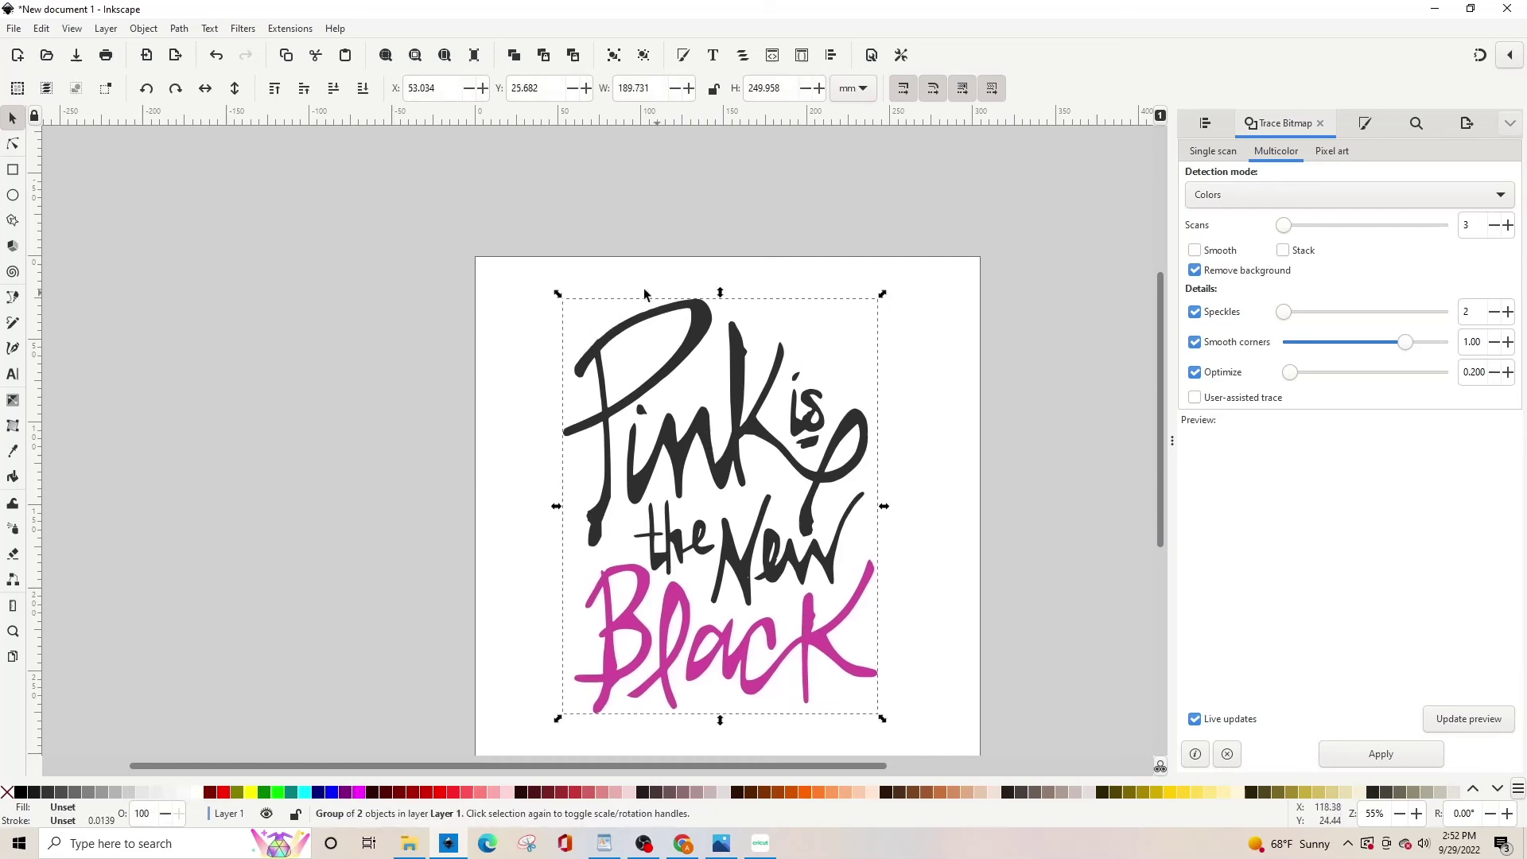
- Save the drawing as Plain SVG named 'pink is the new black.svg'
click(13, 32)
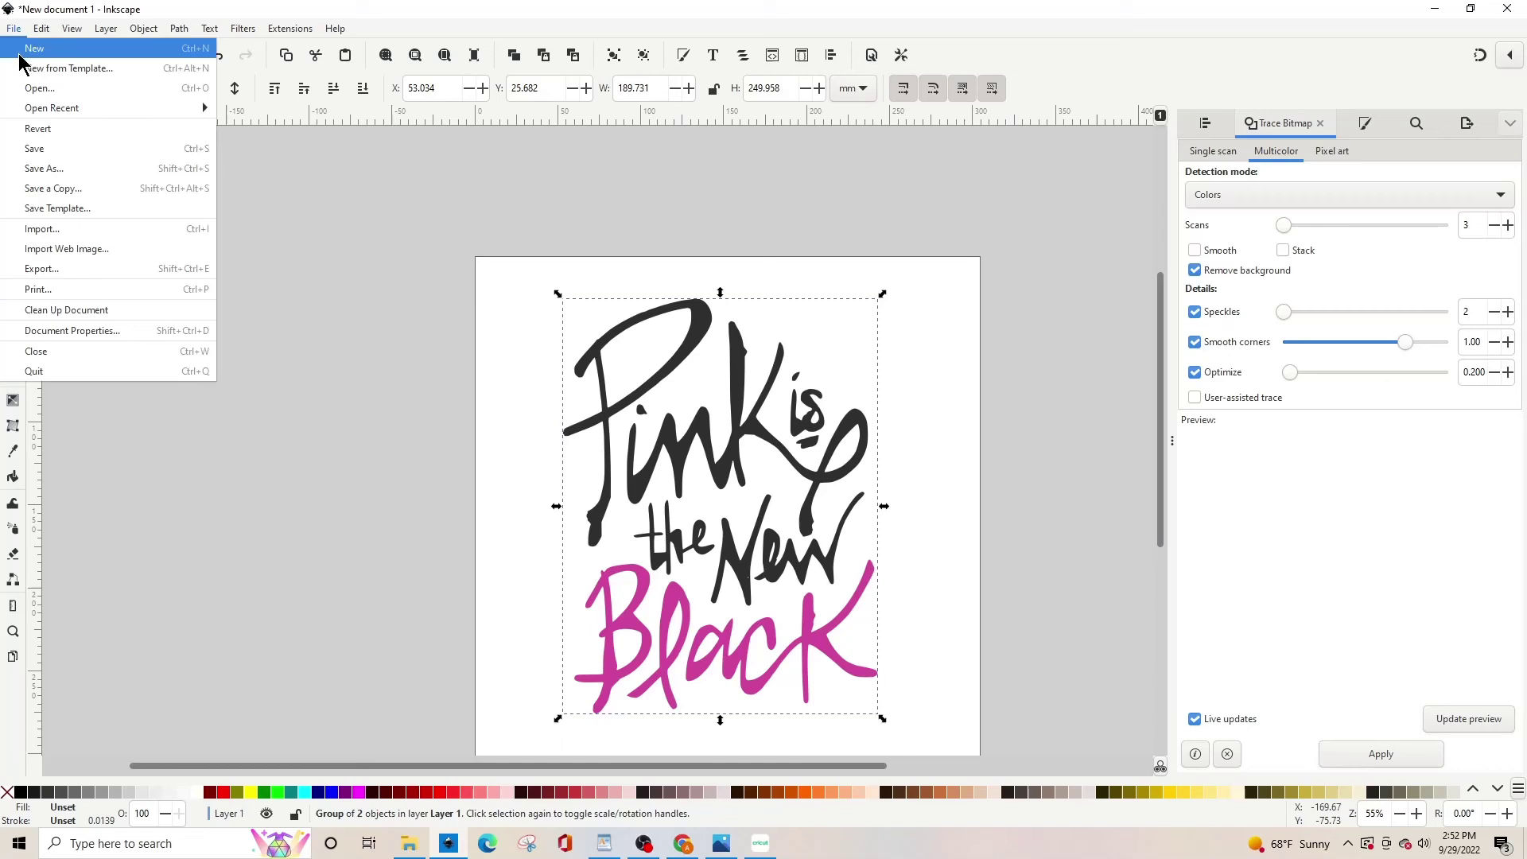
click(35, 169)
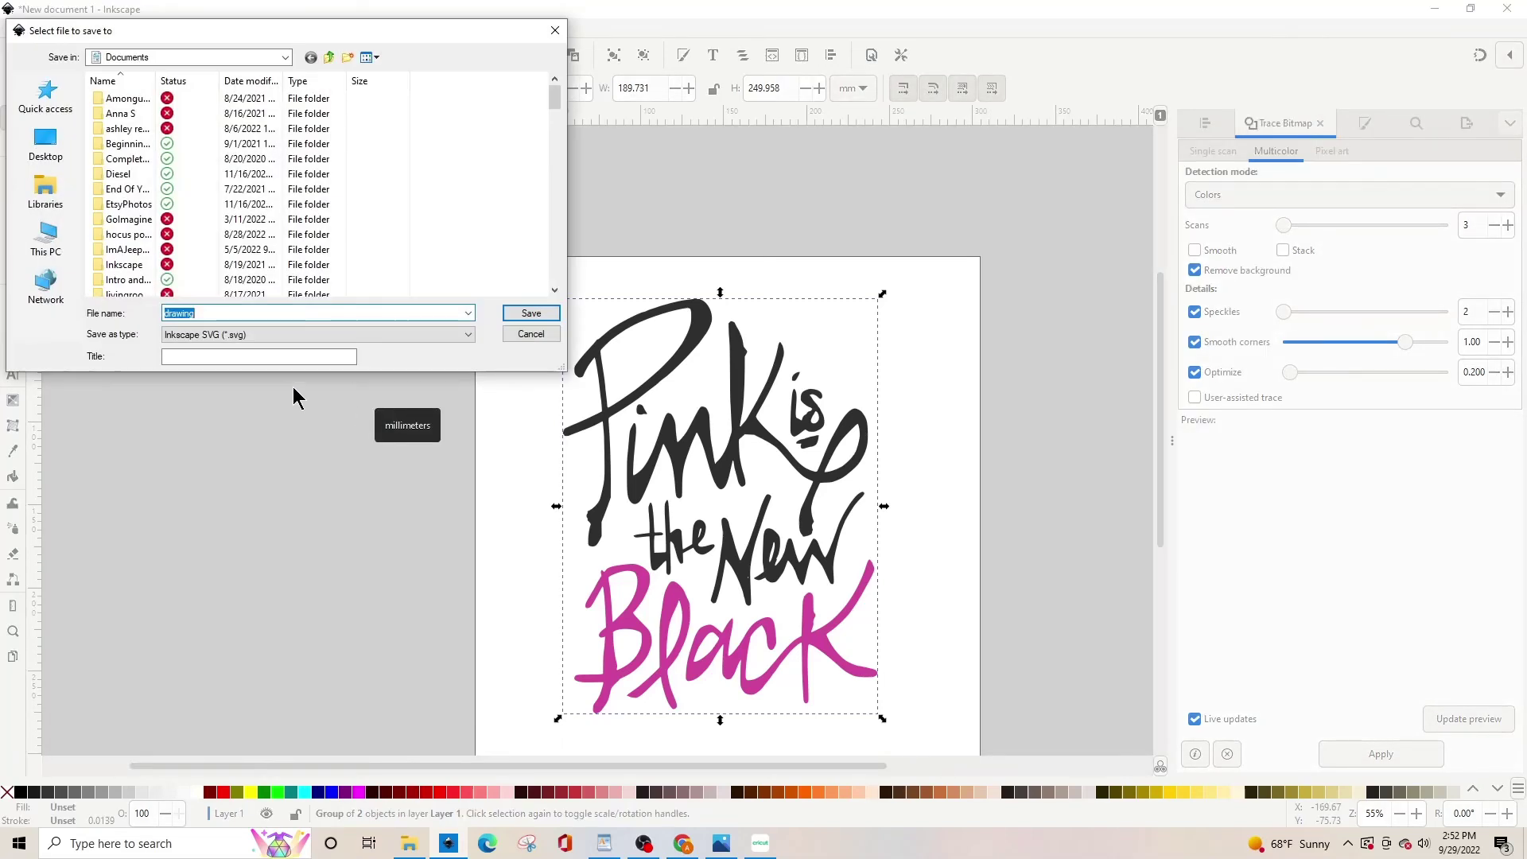
text(pink is the new black)
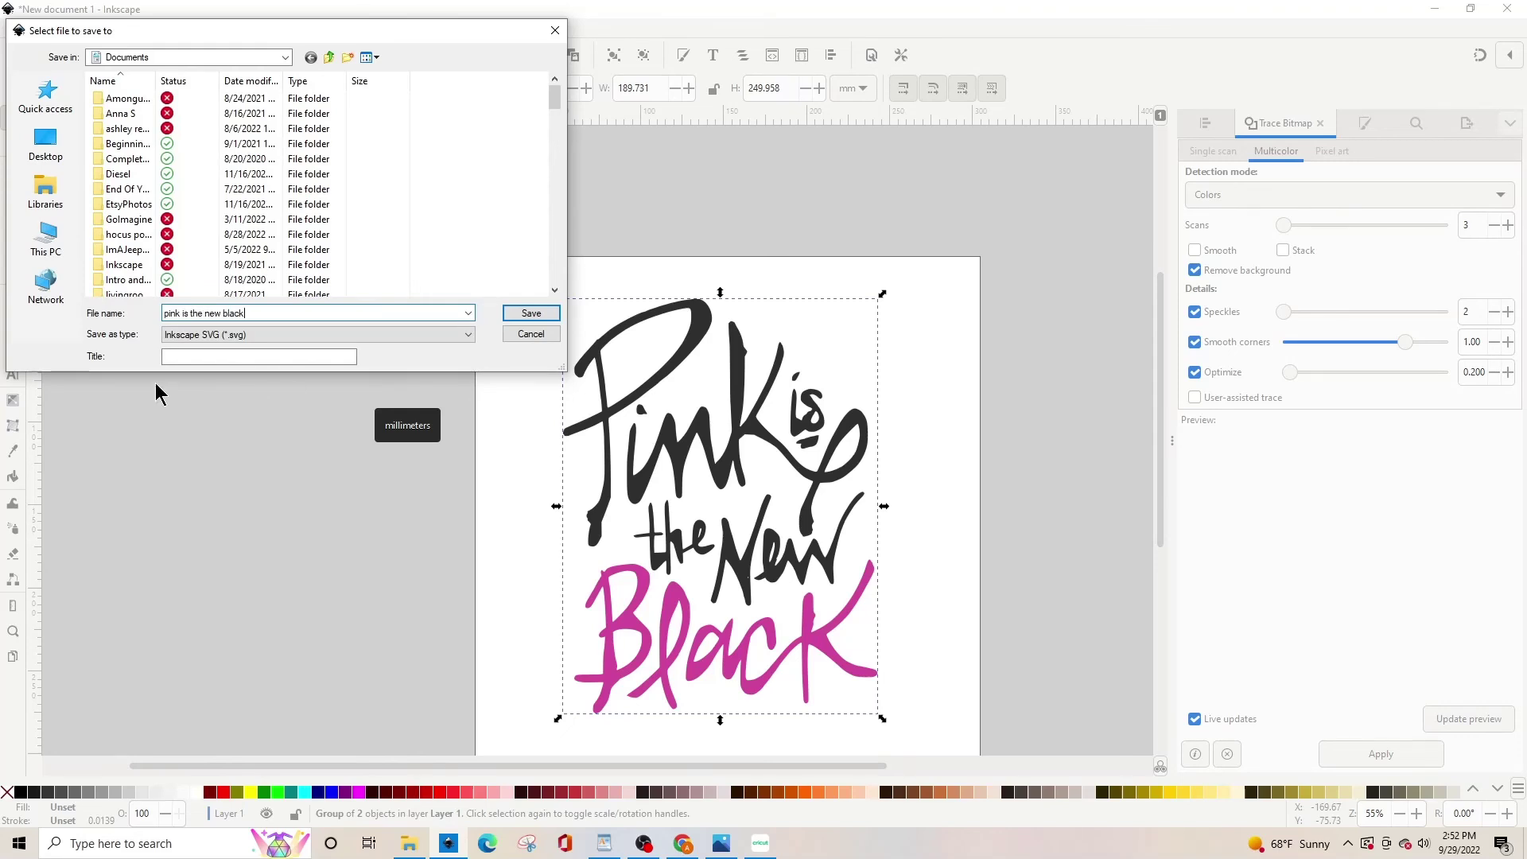
click(212, 335)
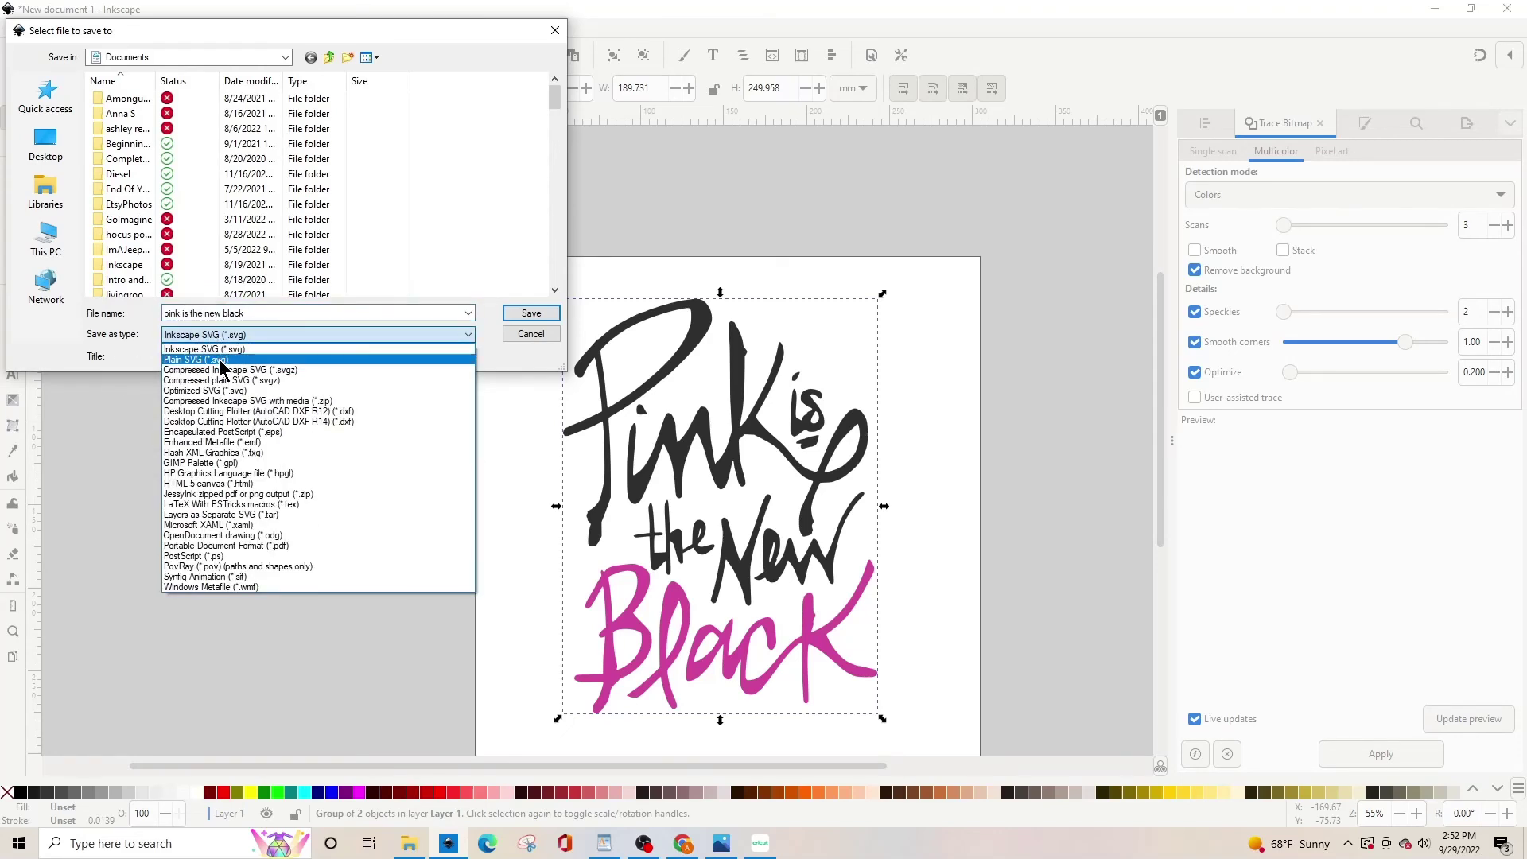
click(220, 361)
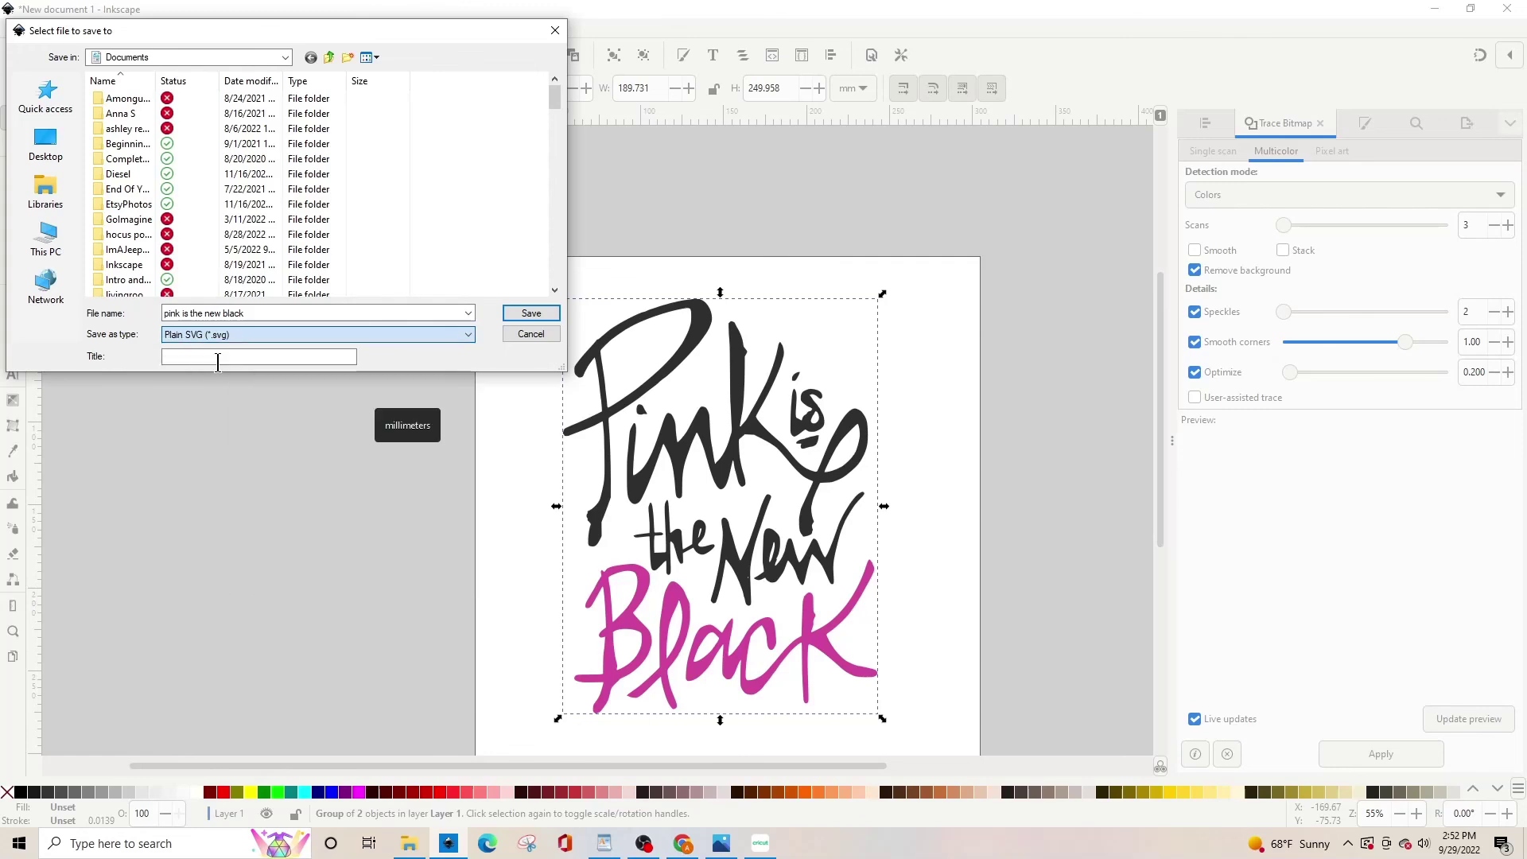
click(531, 315)
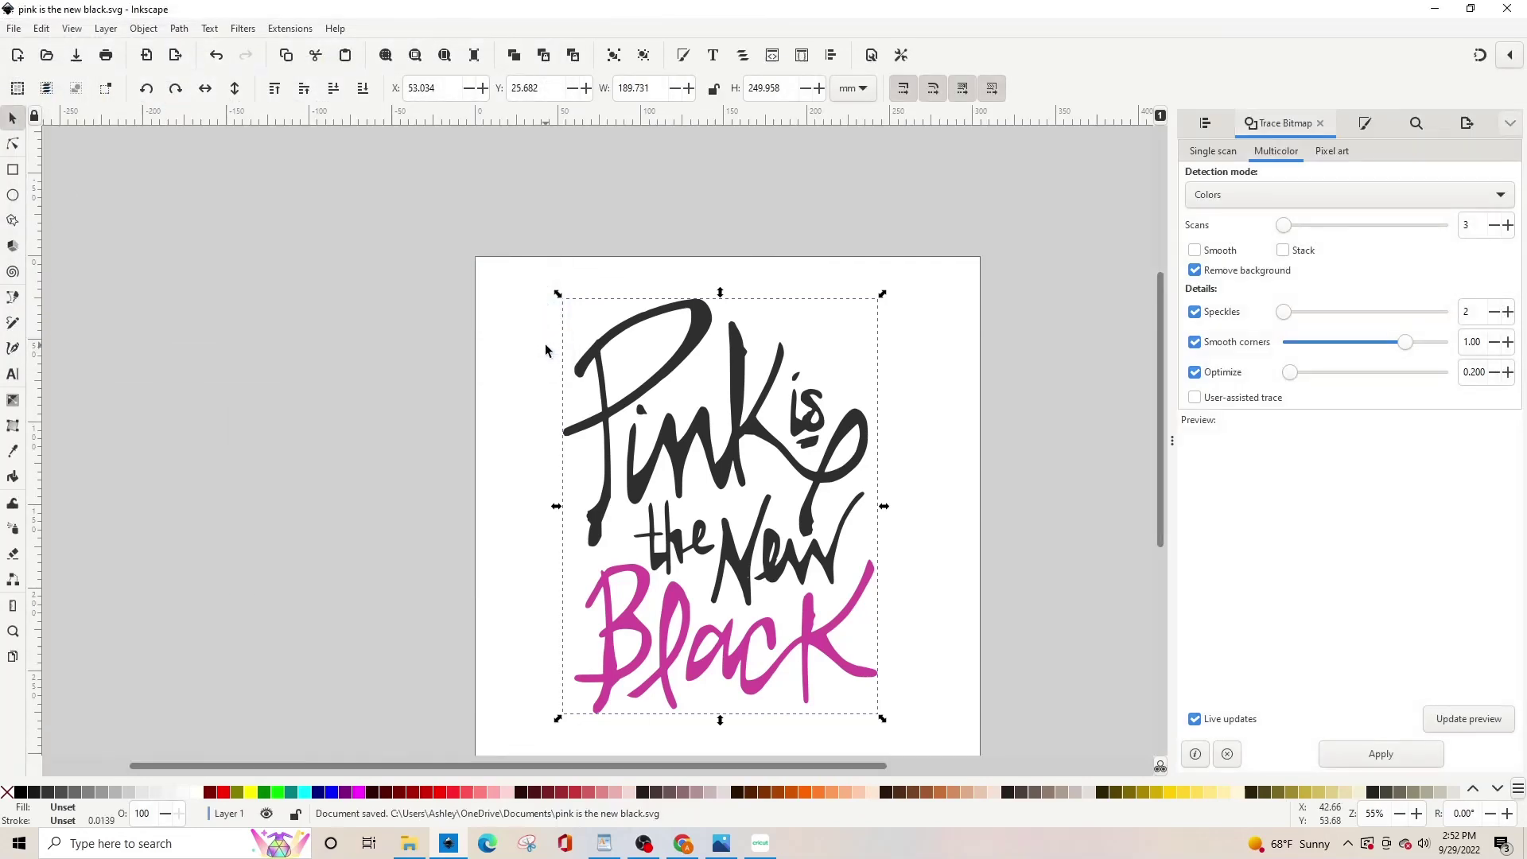